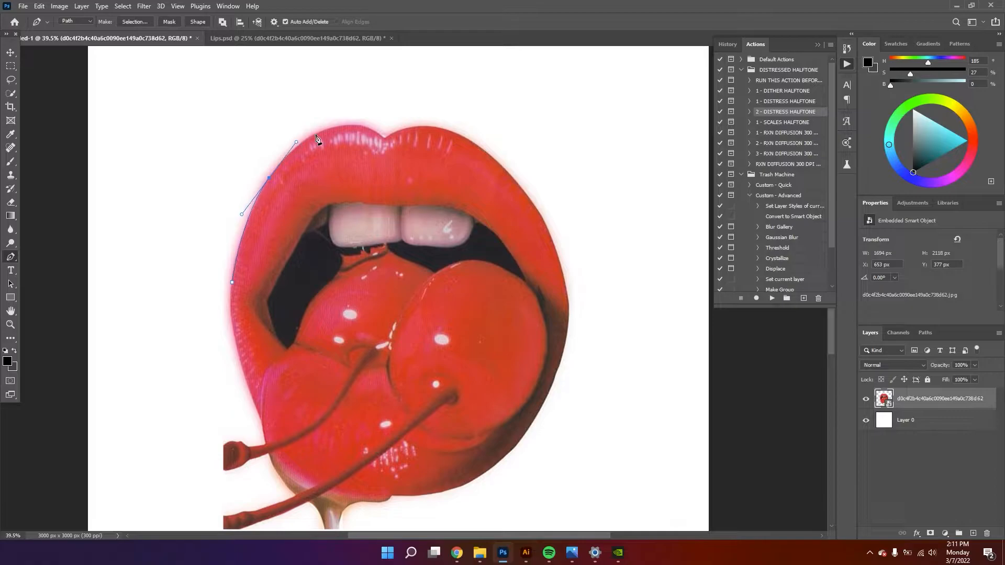
Trace the outer edge of the upper lip with a Pen path, across the cupid's bow and down the right side
drag(348, 125, 378, 126)
click(385, 138)
click(385, 138)
drag(378, 126, 467, 128)
mouse_move(574, 241)
mouse_down()
mouse_move(559, 212)
mouse_move(555, 246)
mouse_up()
scroll(560, 248, down, 2)
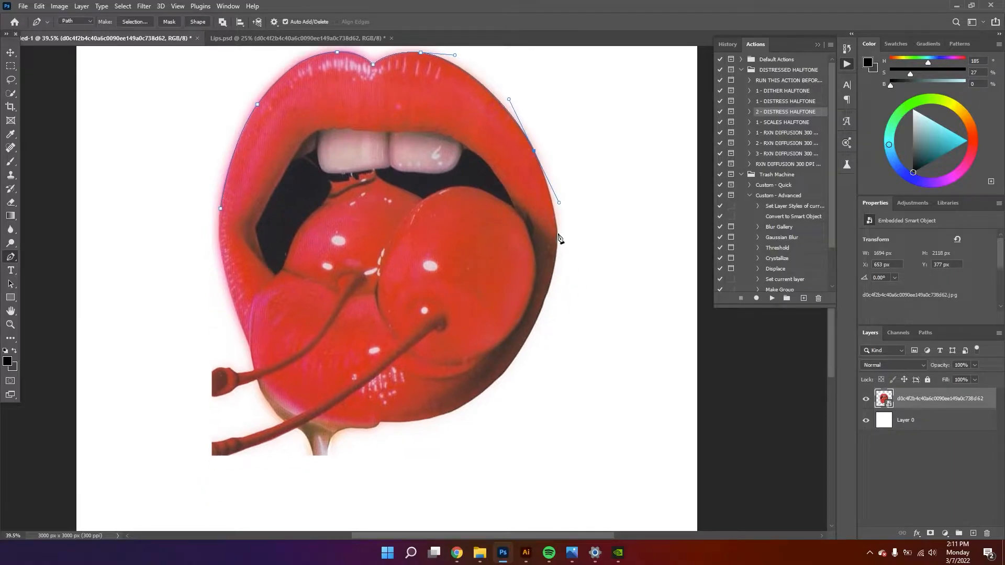
Continue the outer lip path down the right side and along the underside of the lower lip, excluding the stems and drip
drag(554, 270, 546, 298)
drag(544, 341, 544, 296)
drag(465, 359, 410, 389)
mouse_move(283, 361)
mouse_down()
mouse_move(263, 347)
mouse_move(288, 334)
mouse_move(296, 356)
mouse_up()
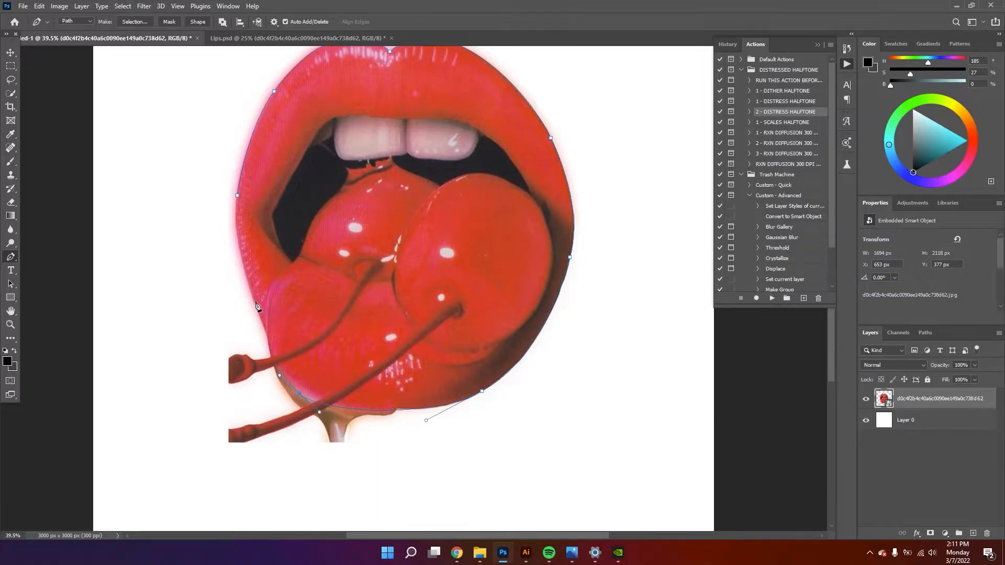
Carry the outer lip path up the left edge, redoing misplaced points, and close it at its starting anchor
drag(248, 283, 248, 275)
key(ctrl+z)
key(ctrl+z)
drag(258, 313, 245, 279)
key(ctrl+z)
drag(237, 238, 238, 234)
key(z)
drag(315, 141, 353, 198)
key(p)
drag(188, 306, 189, 300)
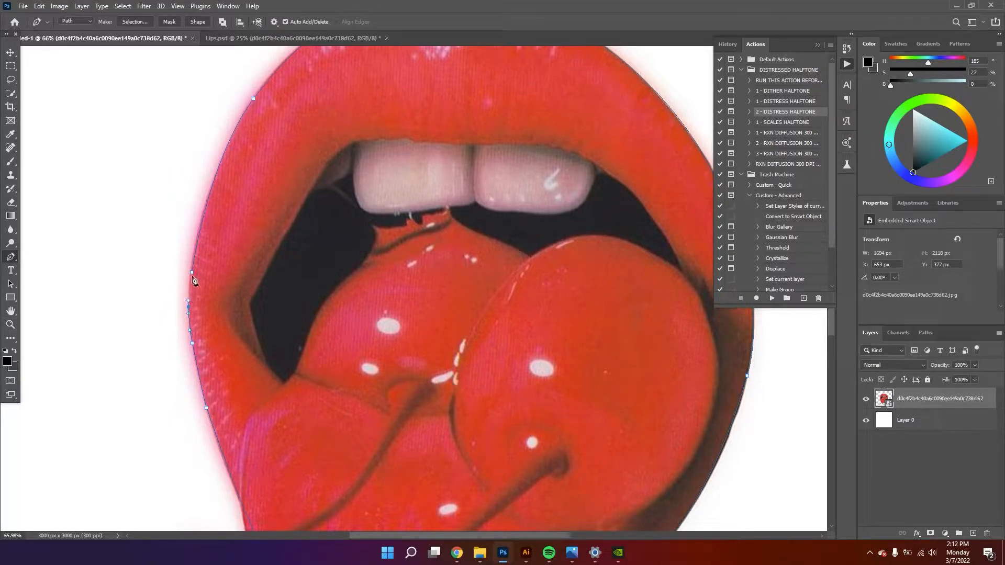
key(ctrl+z)
key(ctrl+z)
click(192, 272)
Start a second path around the mouth opening, following the inner upper lip above the teeth towards the right corner
drag(293, 259, 287, 280)
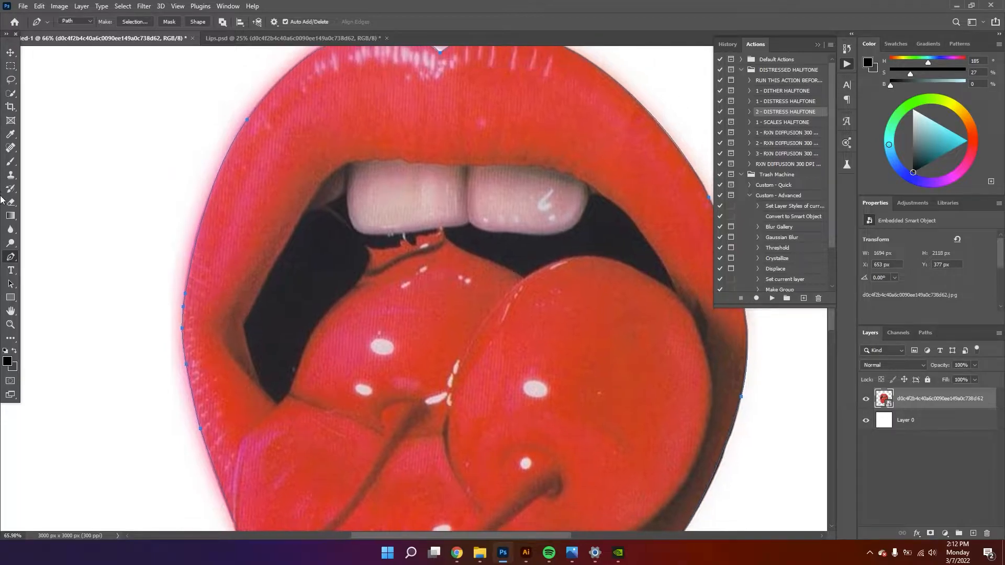
click(255, 301)
drag(318, 187, 370, 161)
drag(447, 165, 606, 236)
click(618, 264)
key(ctrl+z)
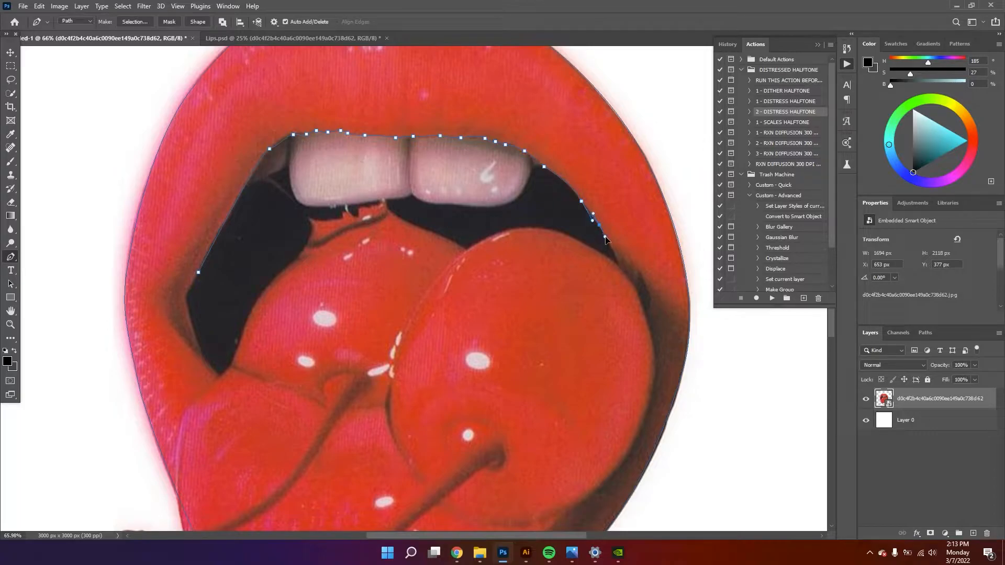
drag(624, 270, 588, 202)
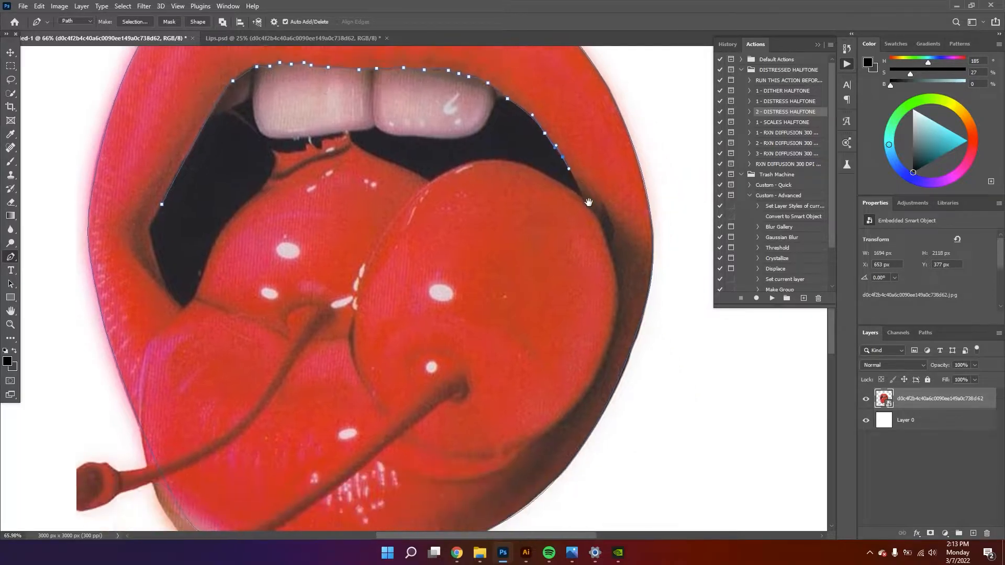
key(ctrl+z)
key(ctrl+z)
Continue the mouth-opening path from the right corner over the top edges of both cherries
drag(456, 172, 433, 172)
drag(554, 177, 565, 184)
drag(490, 161, 474, 161)
click(431, 183)
drag(436, 175, 437, 177)
click(243, 200)
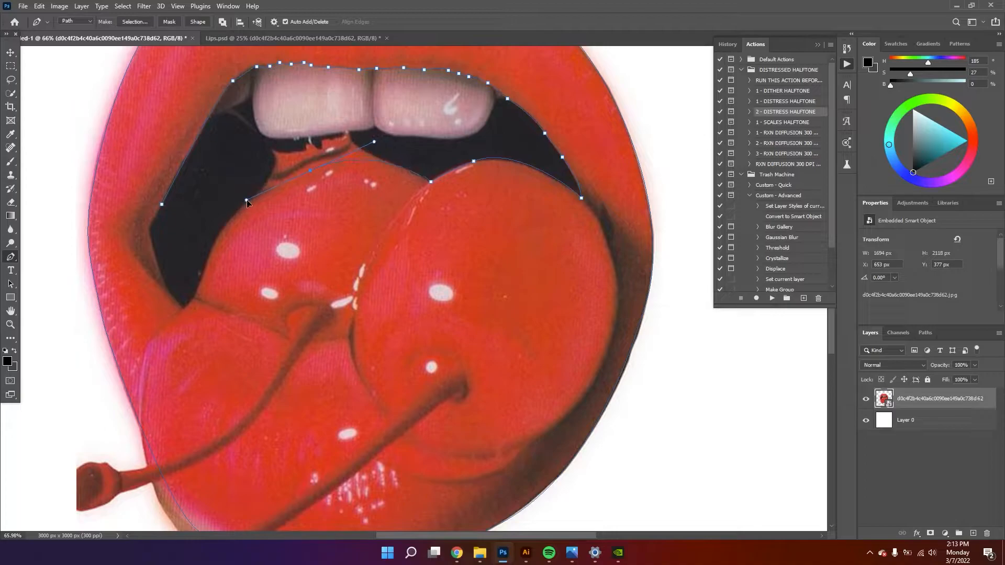
Redo the segment along the left cherry, follow the left mouth corner, and close the mouth-opening path
key(ctrl+z)
drag(303, 173, 189, 313)
drag(164, 277, 151, 226)
click(161, 205)
Turn the lip paths into a new anti-aliased selection with 0-pixel feather and copy it to a new layer
key(z)
drag(257, 180, 234, 183)
key(ctrl+Return)
key(ctrl+z)
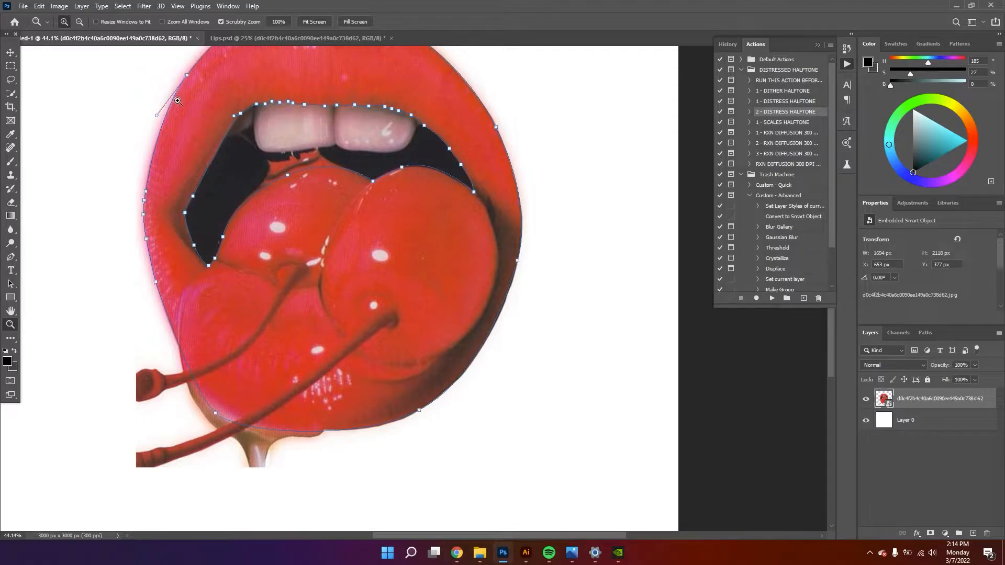
click(10, 93)
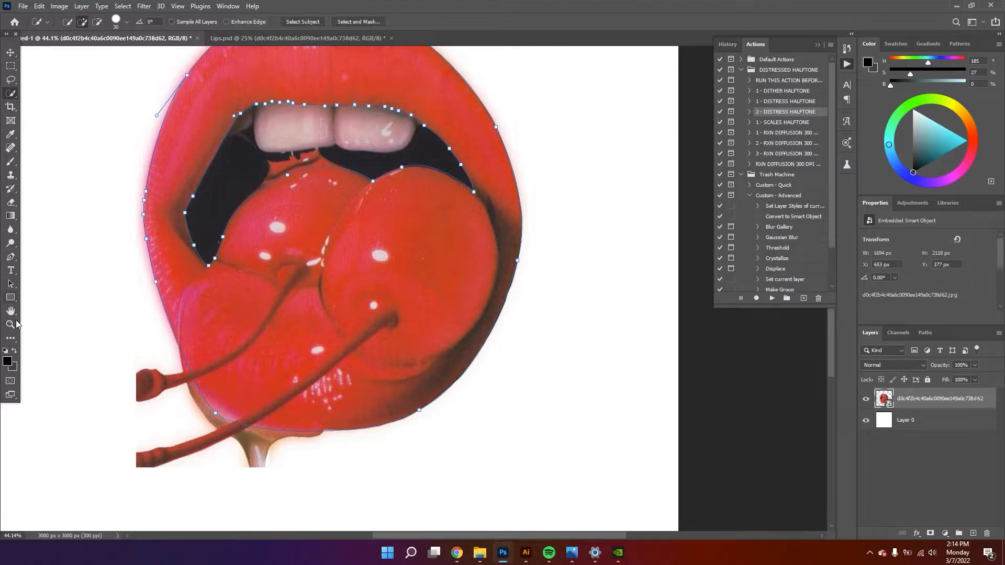
click(11, 257)
click(136, 22)
click(552, 146)
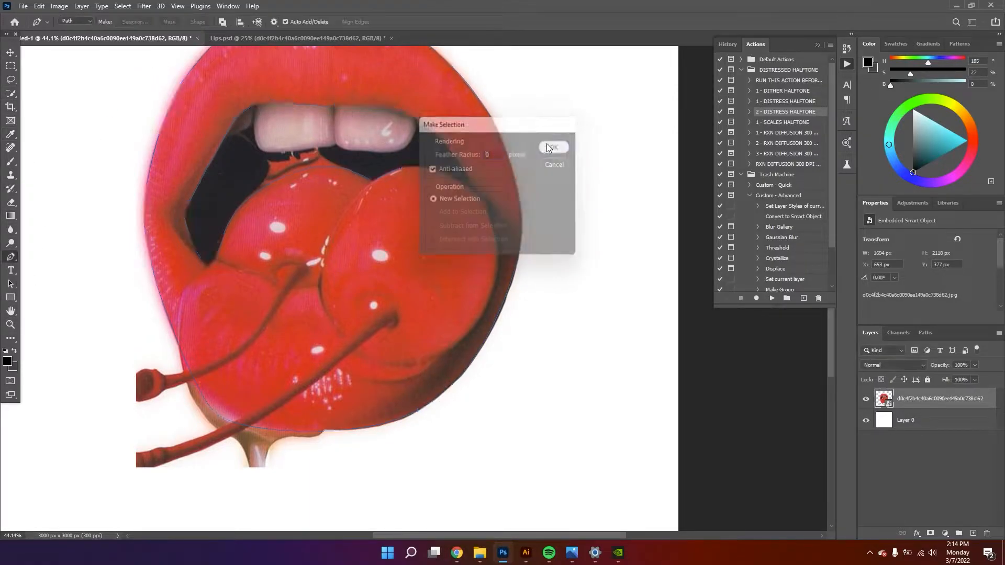
key(ctrl+j)
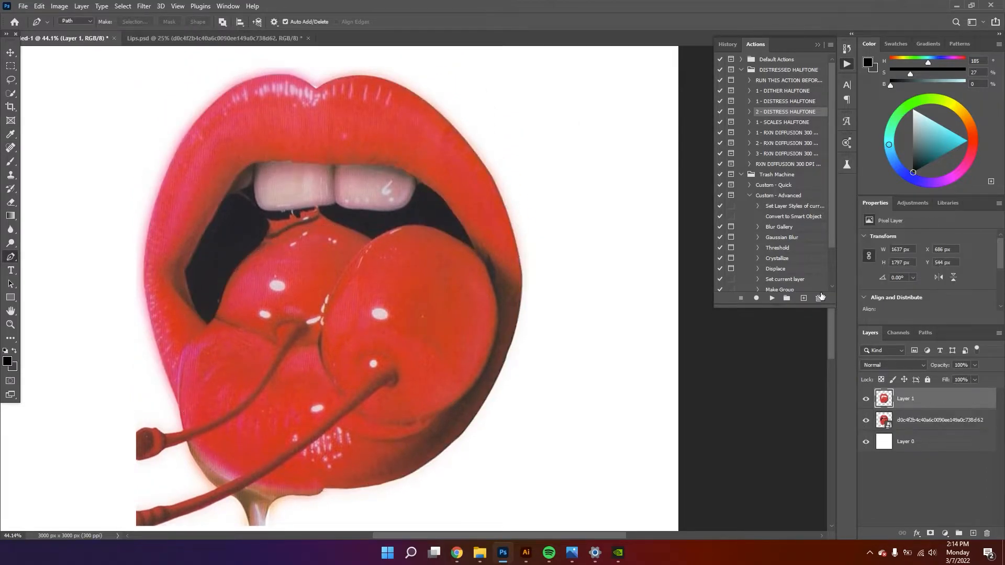
On the source image layer, trace the left side and lower edge of the two teeth with a Pen path
click(932, 423)
key(z)
drag(347, 189, 378, 207)
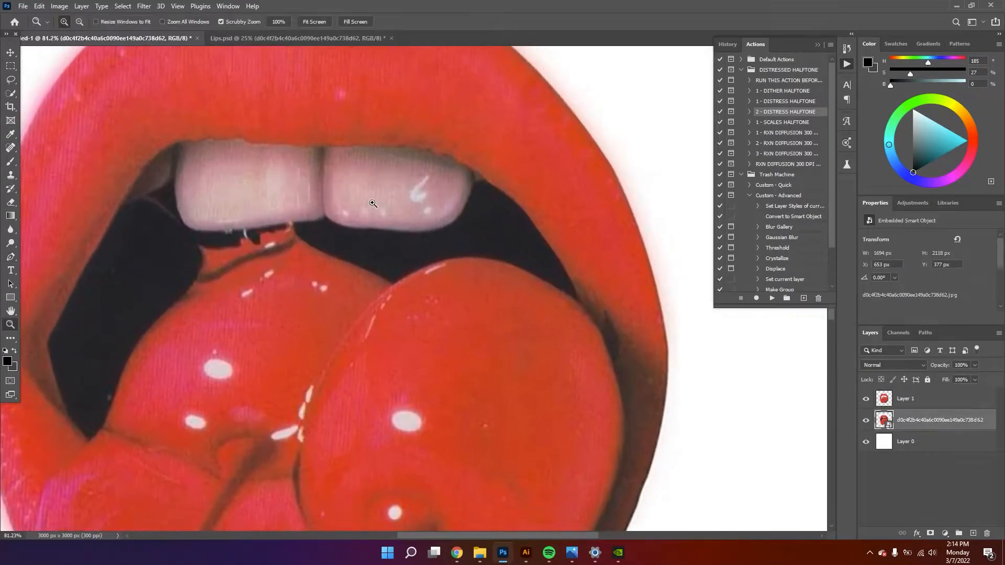
click(11, 257)
click(199, 162)
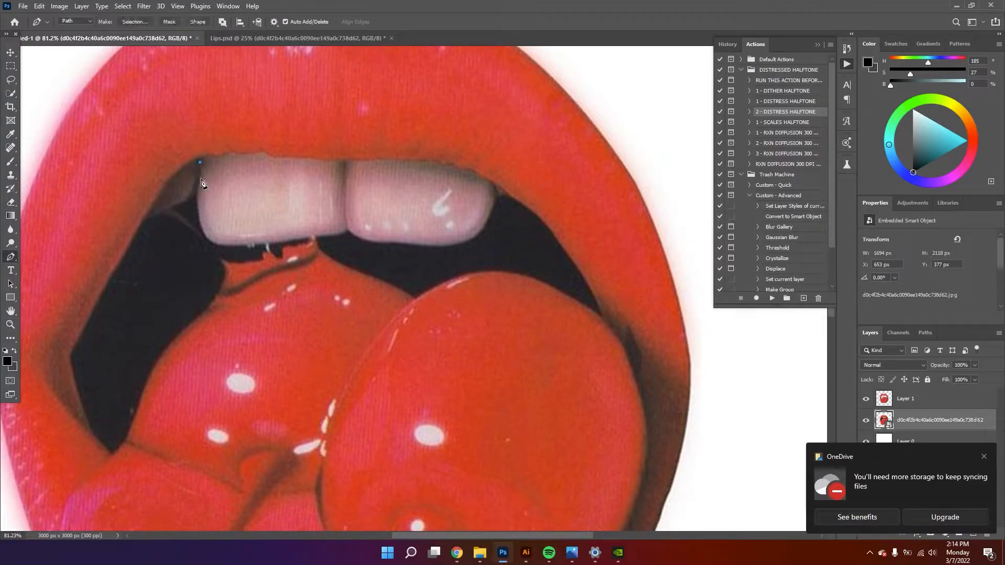
drag(219, 244, 348, 233)
key(ctrl+z)
drag(252, 256, 398, 242)
key(ctrl+z)
click(415, 245)
Continue the teeth path around the right tooth and back just above the lip line, closing it at the start
drag(470, 240, 492, 213)
click(497, 192)
drag(495, 170, 490, 166)
drag(358, 137, 338, 143)
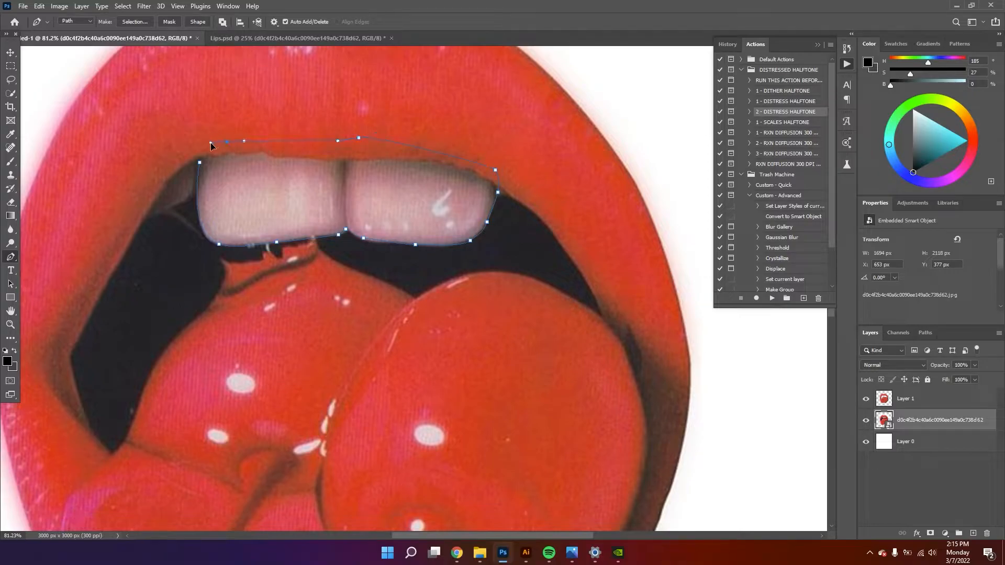
drag(200, 163, 201, 178)
Convert the teeth path to a selection and copy the teeth to a new layer
click(135, 21)
click(569, 145)
key(ctrl+j)
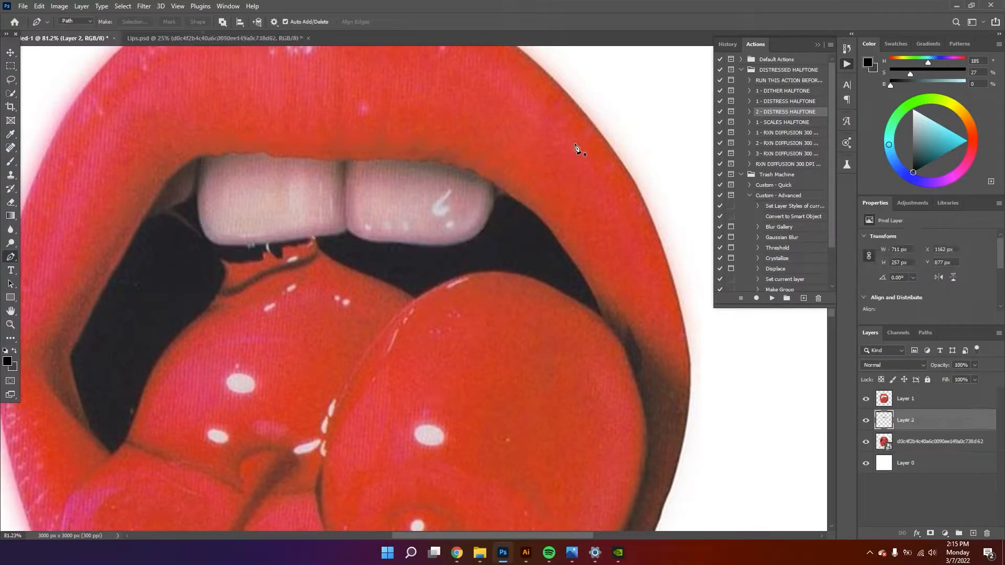
On the source image layer, start a Pen path along the top and right edge of the right cherry
key(z)
drag(583, 377, 509, 267)
click(871, 441)
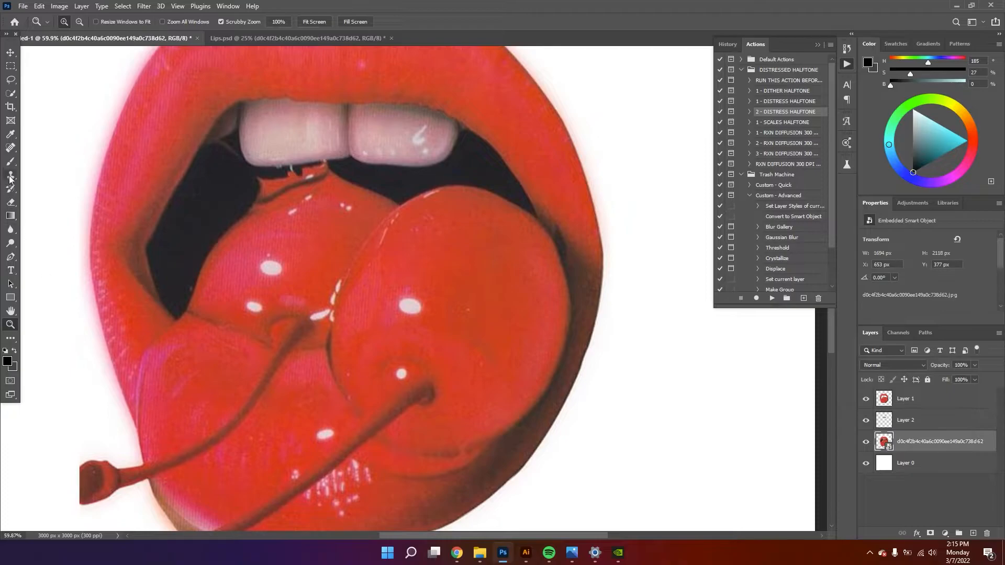
click(11, 257)
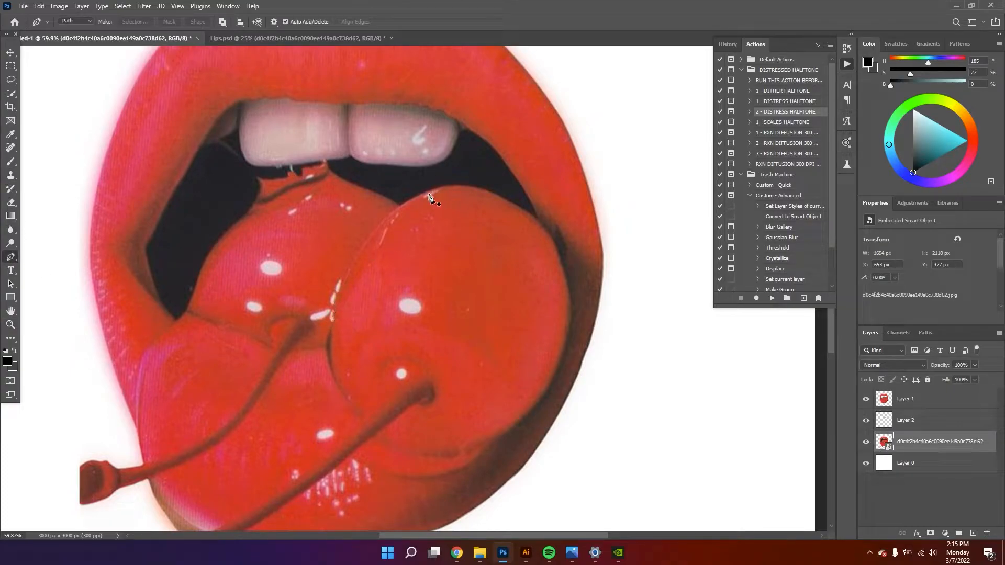
drag(476, 185, 476, 180)
drag(554, 245, 566, 282)
key(space)
drag(573, 368, 562, 322)
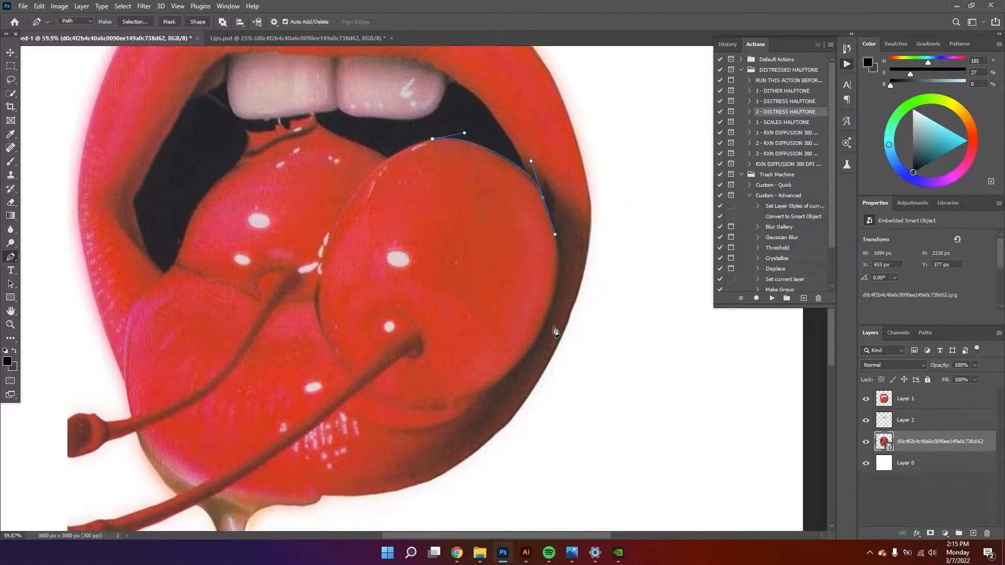
Continue the right cherry's path around its lower edge to the point where it meets the stem
drag(521, 364, 458, 459)
click(363, 388)
drag(456, 453, 472, 428)
drag(589, 279, 579, 278)
drag(392, 416, 493, 273)
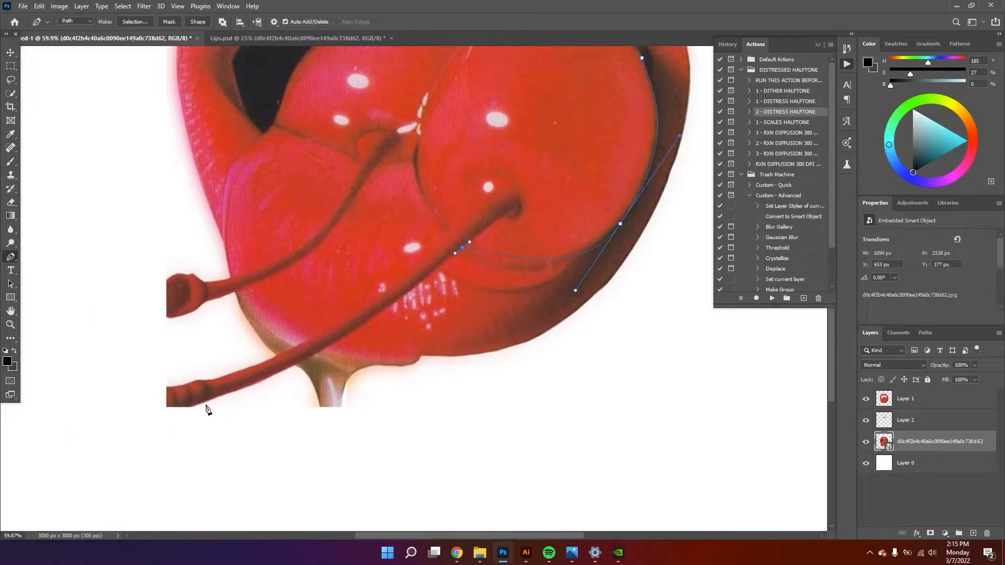
Trace the right cherry's stem down its lower side, around the tip, and back up its upper side
drag(332, 343, 297, 358)
key(ctrl+z)
drag(373, 316, 362, 325)
drag(267, 378, 251, 384)
key(ctrl+z)
drag(205, 401, 341, 319)
key(ctrl+z)
click(324, 346)
key(ctrl+z)
Trace the right cherry's left edge up to the top and close the path
drag(425, 252, 441, 223)
scroll(432, 189, up, 3)
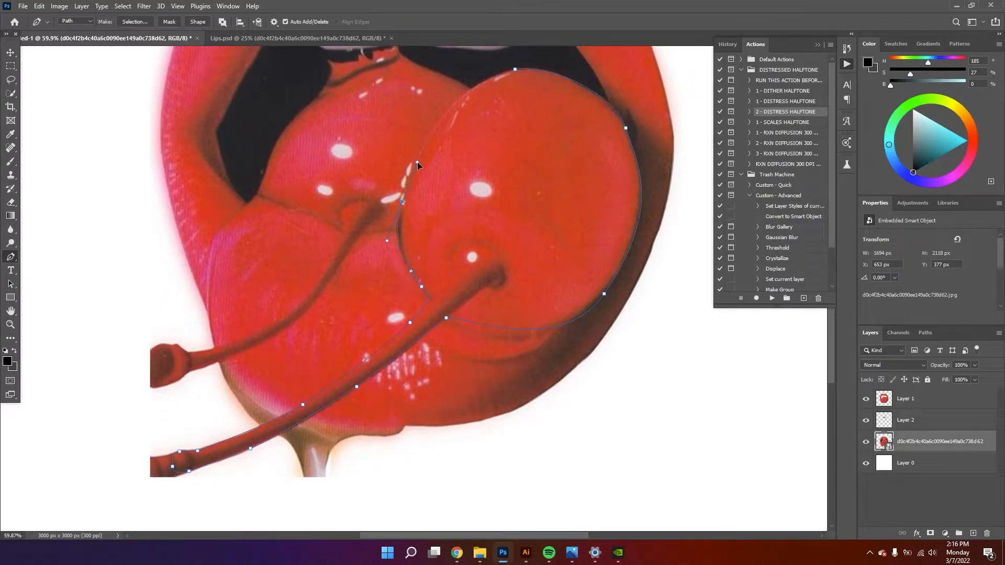
scroll(411, 164, up, 2)
click(456, 160)
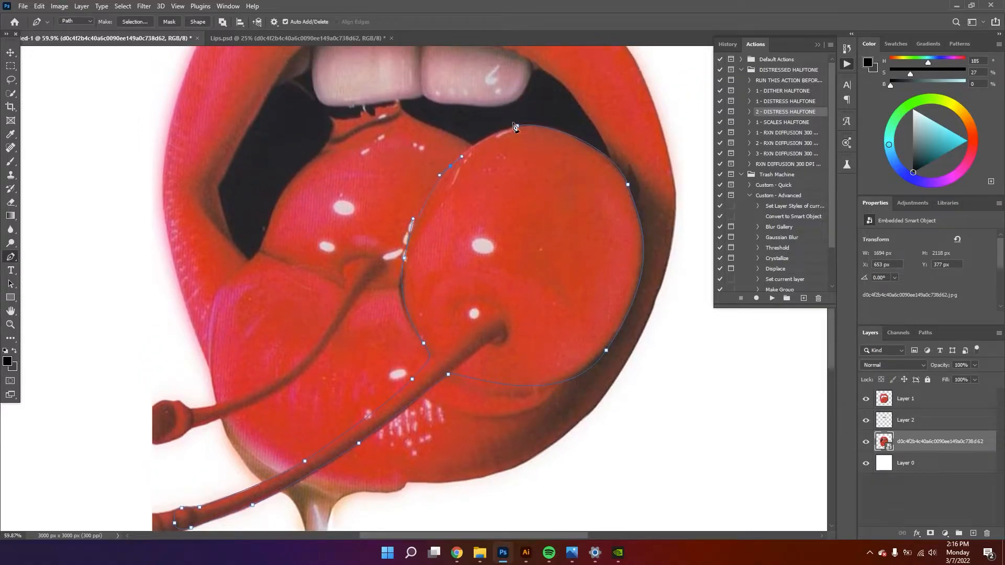
drag(517, 126, 551, 122)
Convert the right cherry's path to a selection with 0-pixel feather and copy the cherry to a new layer
scroll(550, 122, up, 1)
click(137, 22)
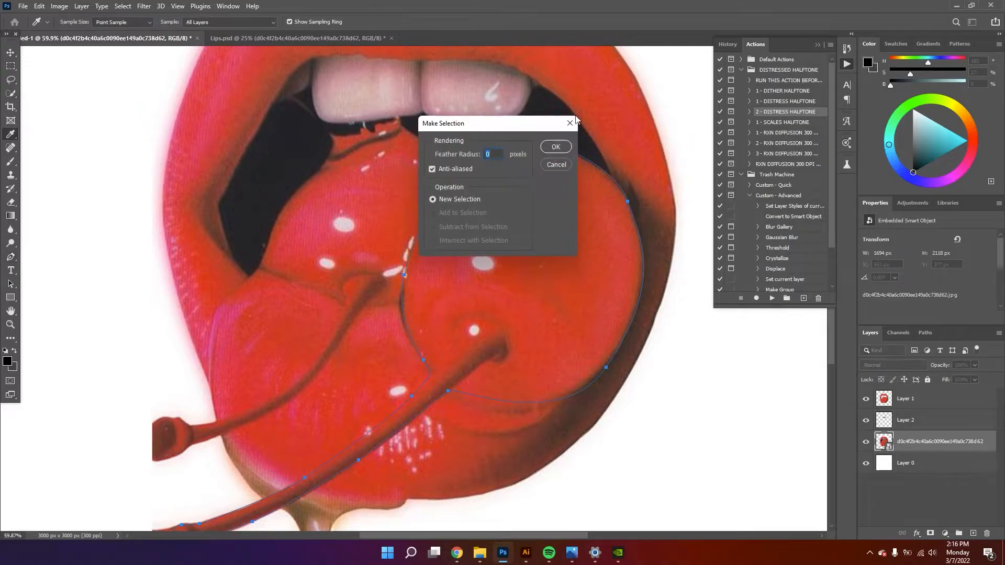
key(Return)
scroll(550, 209, down, 2)
drag(563, 222, 554, 227)
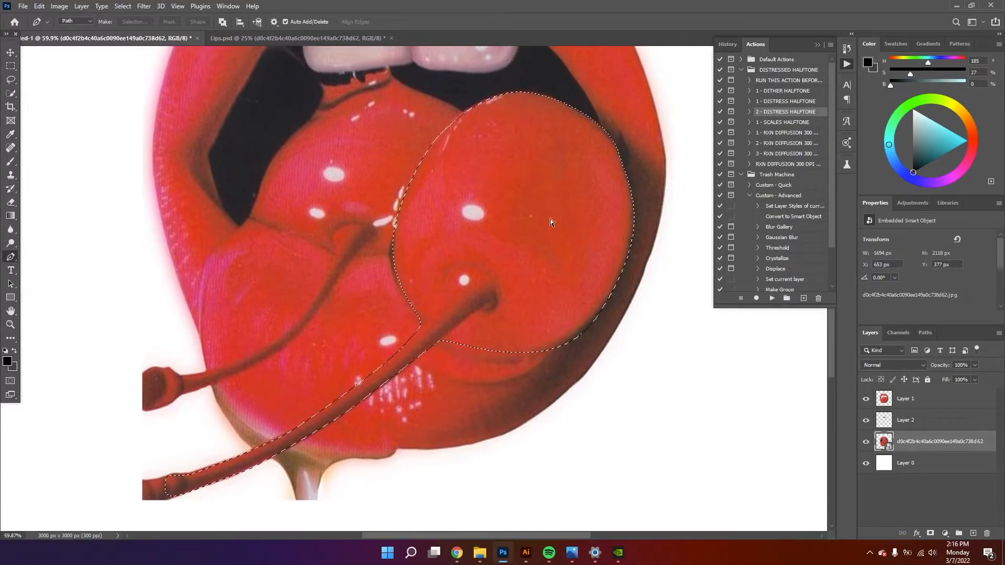
key(ctrl+j)
On the source image layer, start a Pen path along the left and top edges of the left cherry
click(869, 464)
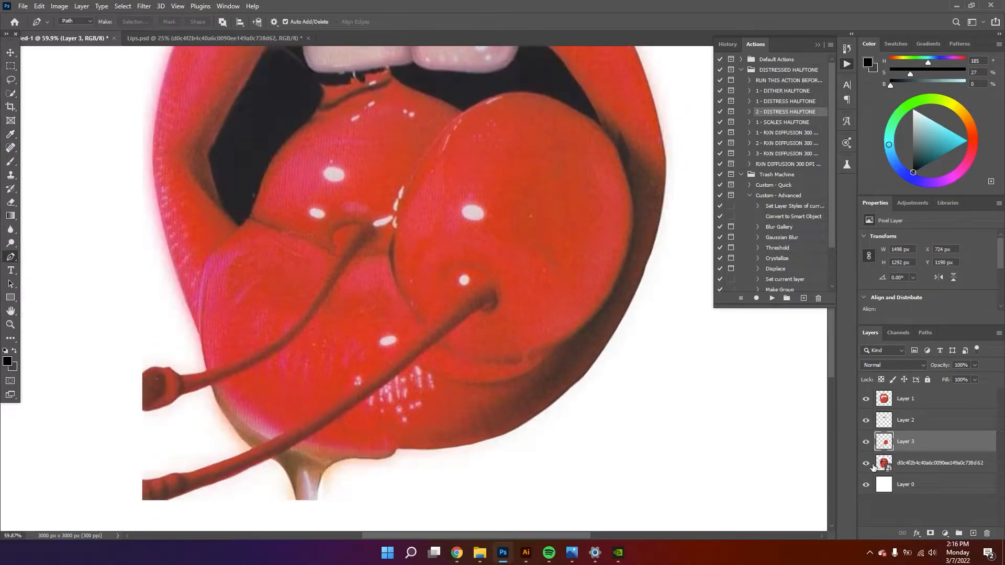
click(879, 466)
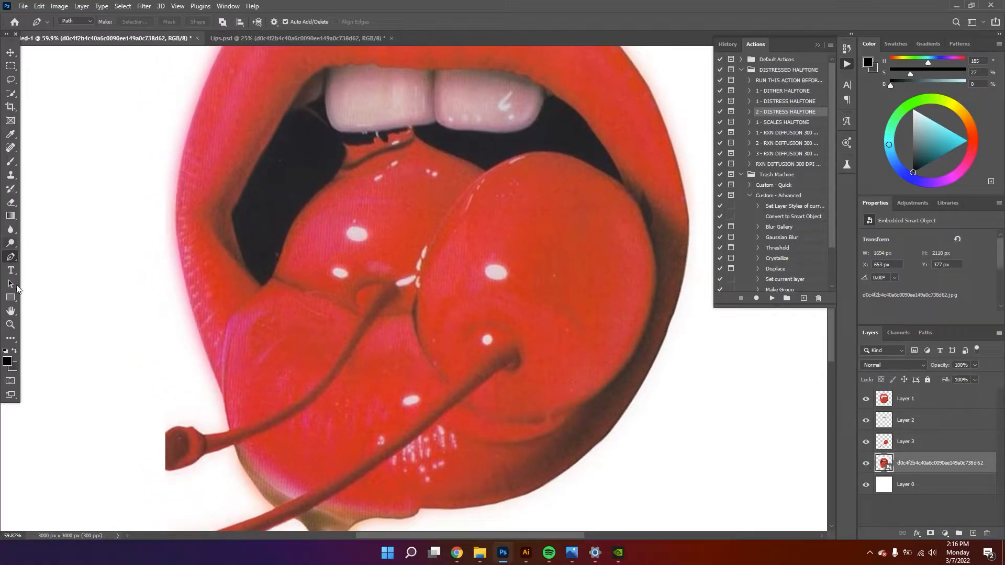
click(274, 276)
click(287, 232)
click(288, 231)
drag(369, 169, 371, 167)
drag(523, 178, 562, 204)
key(ctrl+z)
drag(372, 167, 365, 167)
alt+click(486, 170)
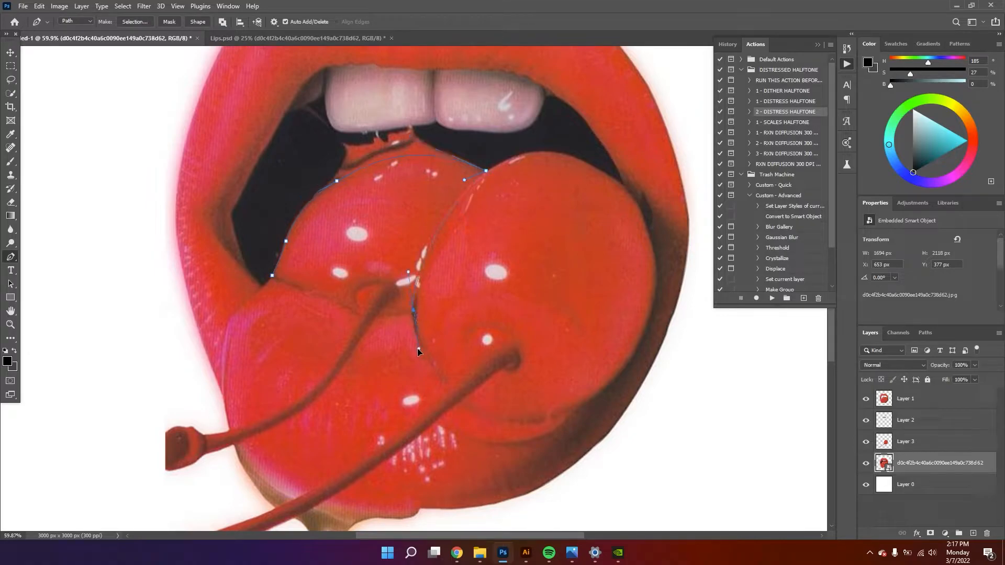
Continue the left cherry's path along its lower edge and down the underside of its stem
drag(378, 314, 375, 321)
click(376, 318)
scroll(359, 370, down, 1)
drag(335, 359, 334, 368)
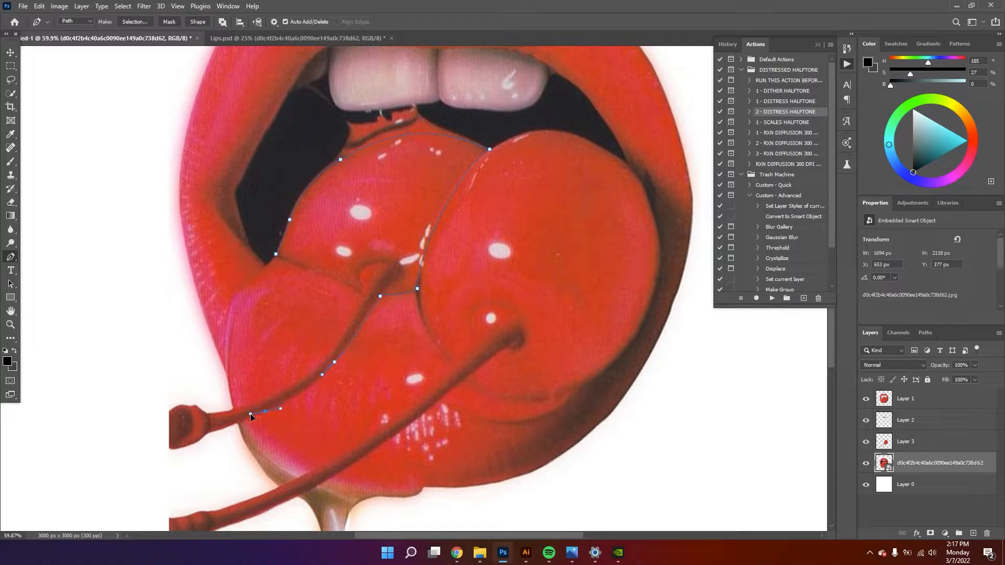
key(ctrl+z)
drag(242, 420, 217, 428)
Trace around the left stem's tip, up its upper side and along the cherry's lower edge, then close the path
drag(179, 446, 177, 417)
click(208, 415)
drag(268, 396, 284, 387)
drag(360, 305, 364, 286)
drag(336, 349, 335, 341)
drag(337, 279, 327, 276)
drag(339, 337, 345, 281)
drag(276, 254, 276, 249)
Convert the left cherry's path to a selection and copy the cherry with its stem to a new layer
click(134, 22)
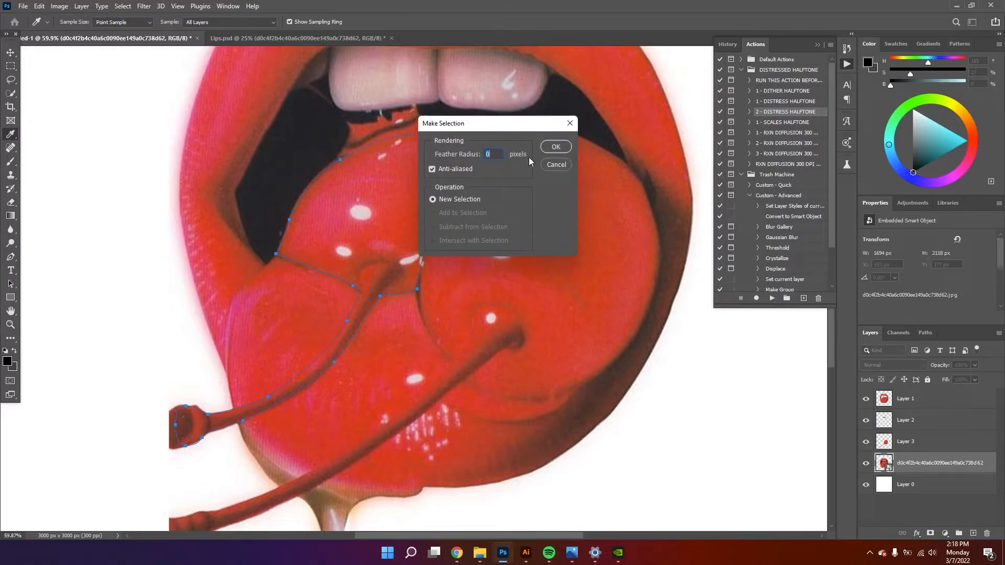
click(554, 147)
key(ctrl+j)
Hide the source image layer so only the cut-out pieces show over the white background
key(z)
drag(441, 265, 422, 267)
click(865, 489)
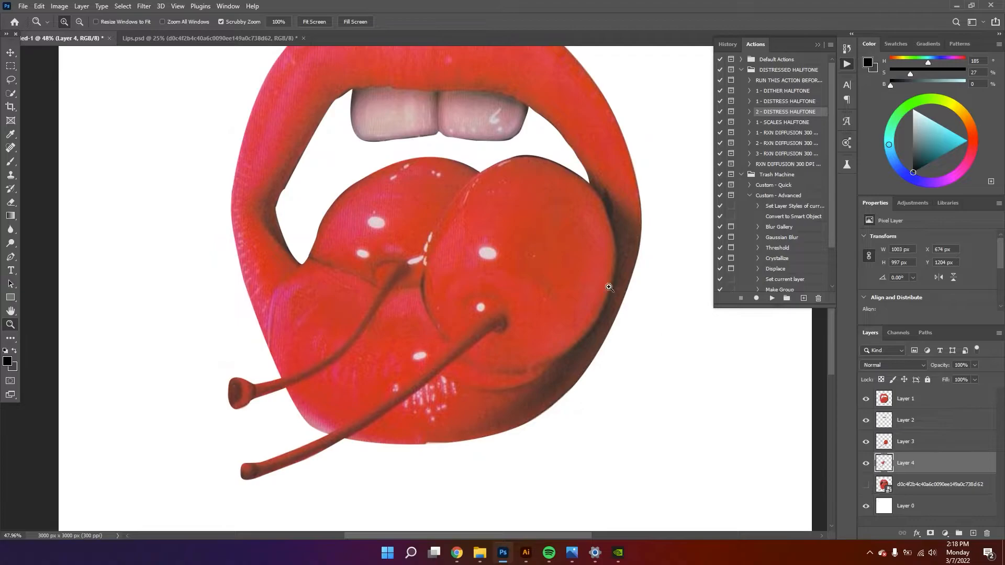
Group the four cut-out layers together with the hidden source image layer
drag(623, 303, 549, 269)
click(937, 441)
shift+click(911, 401)
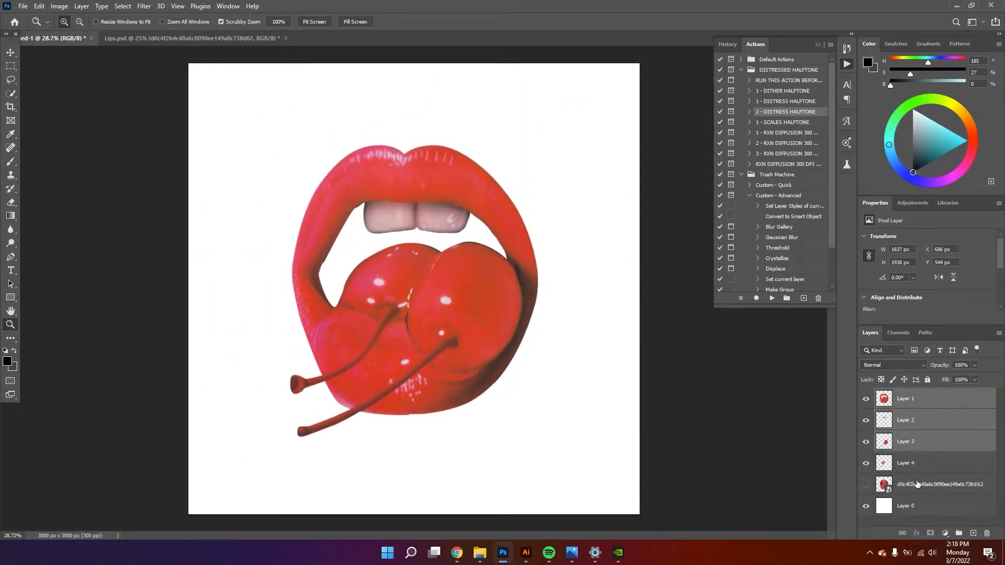
shift+click(917, 482)
click(930, 491)
shift+click(922, 403)
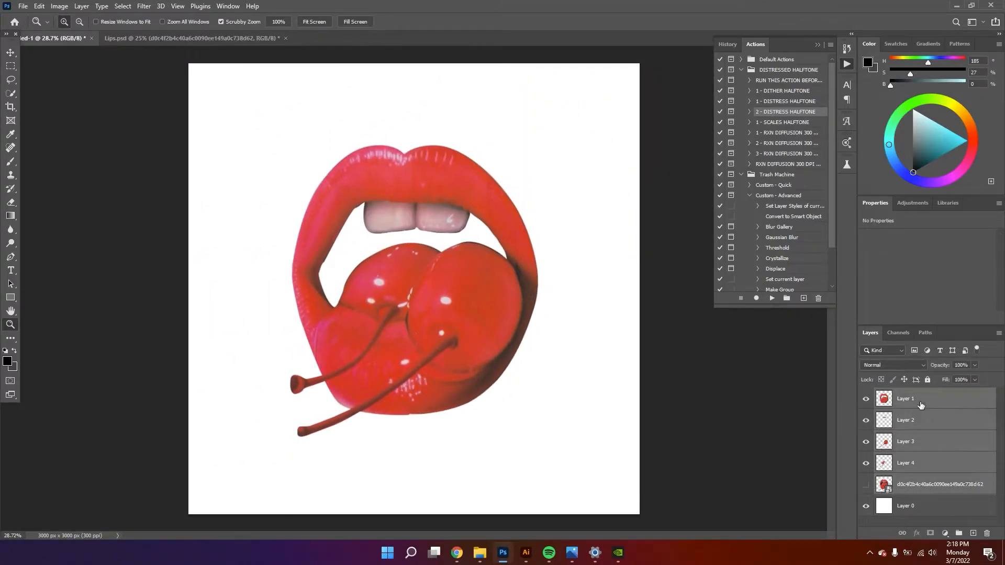
key(ctrl+g)
Rename the new layer group as Original
double_click(917, 401)
text(O)
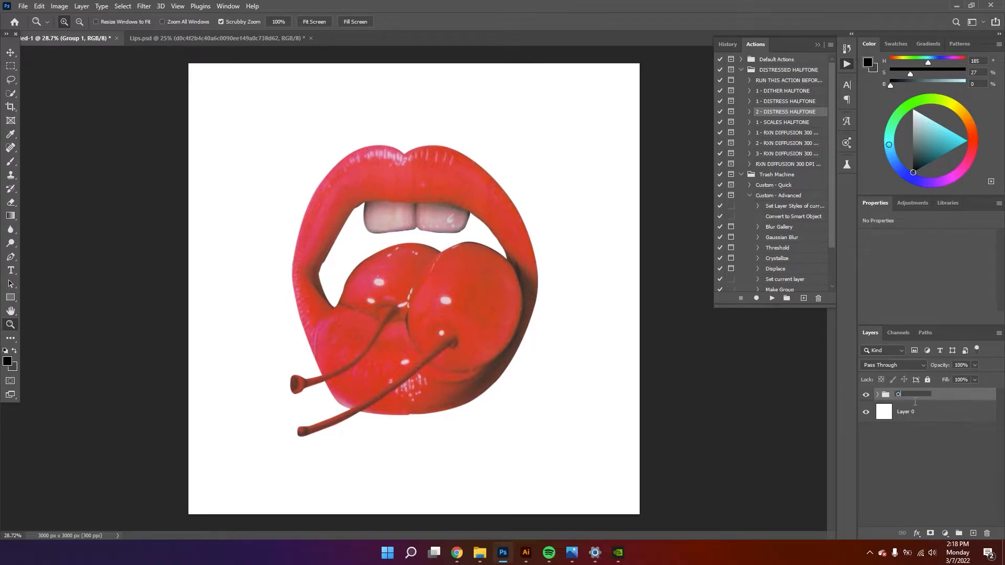
text(riginal)
key(Return)
Duplicate the Original group and rename the copy as Halftone
key(ctrl+j)
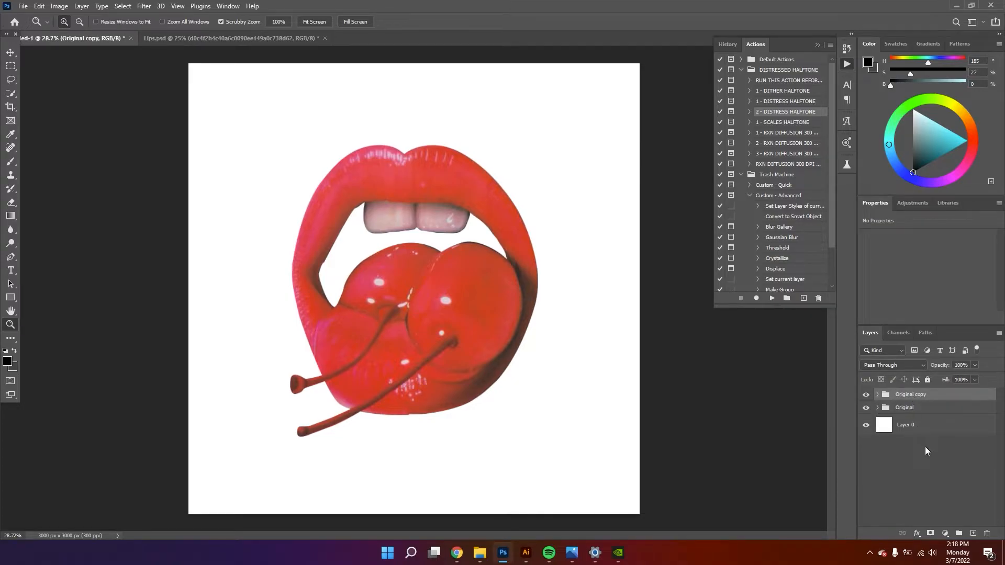
double_click(916, 399)
text(Di)
key(Return)
Expand the Halftone group and add an empty layer directly above its hidden source image layer
click(877, 395)
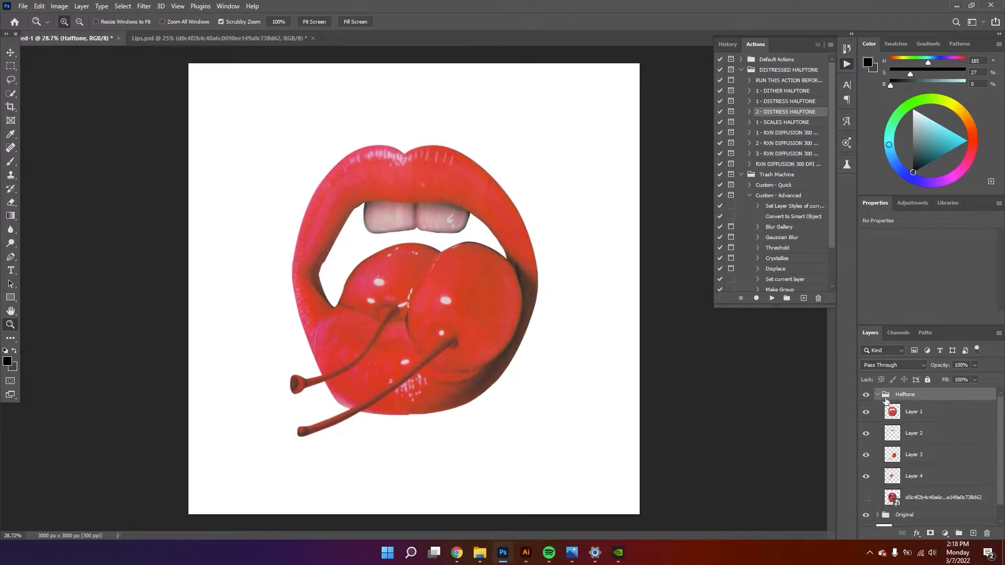
click(929, 502)
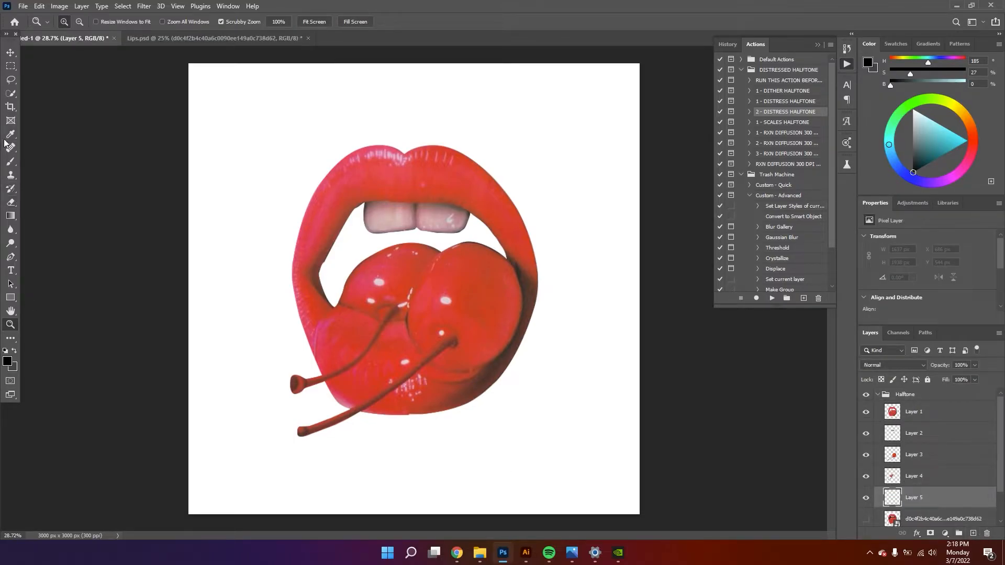
Outline the mouth opening with the Pen tool, turn the path into a selection and fill it with black on Layer 5
click(10, 257)
click(313, 268)
drag(401, 191, 412, 186)
click(442, 198)
click(466, 206)
drag(497, 234, 520, 271)
click(525, 300)
click(461, 335)
click(363, 340)
click(315, 294)
click(314, 269)
click(134, 22)
click(562, 148)
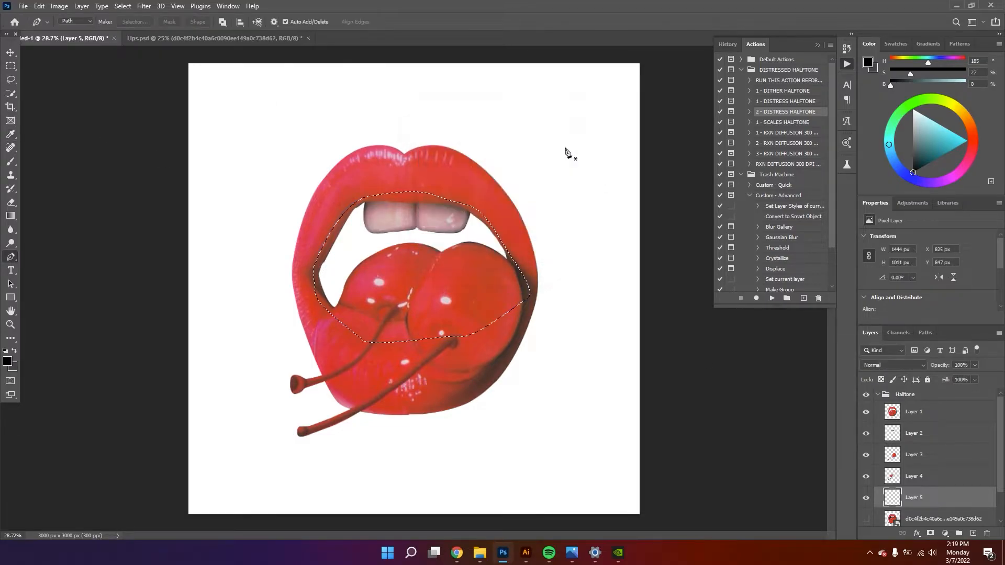
key(alt+BackSpace)
key(ctrl+d)
Set the lips layer's input Levels to 43, 0.55 and 242, and move the layer directly above the black Layer 5
key(z)
drag(548, 291, 597, 281)
click(939, 414)
key(ctrl+l)
drag(651, 305, 742, 306)
drag(664, 305, 674, 307)
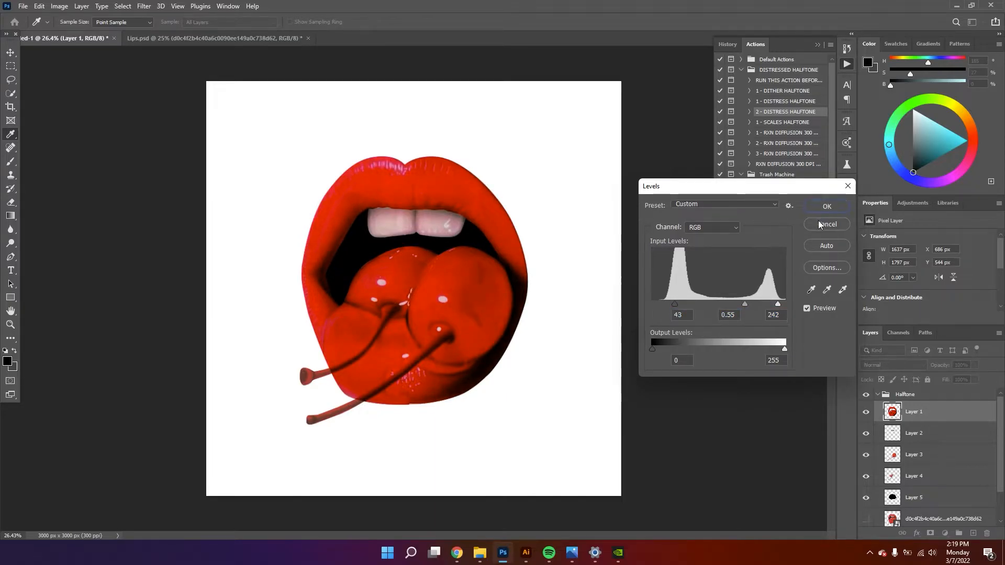
click(826, 207)
key(z)
drag(945, 419, 948, 494)
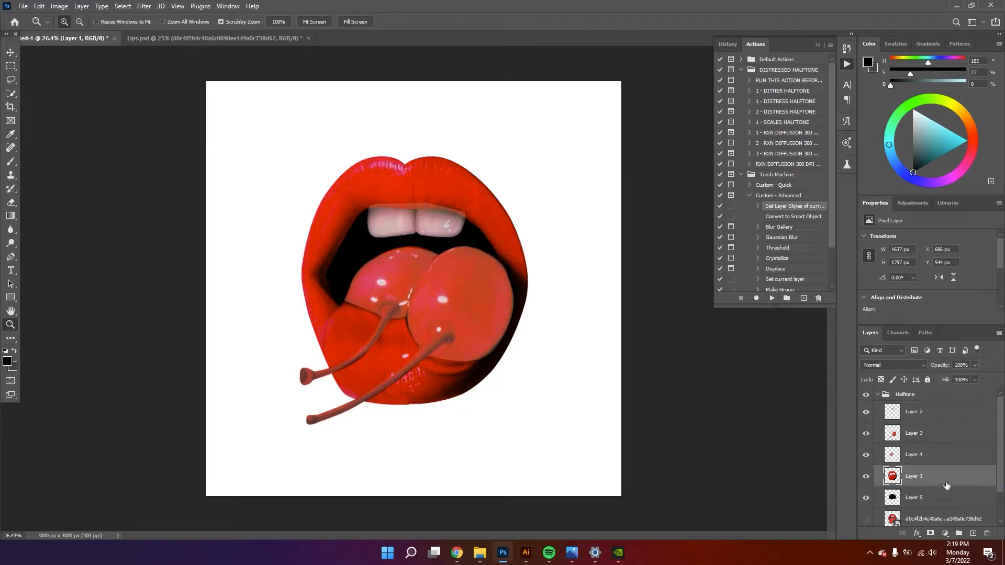
Darken the left cherry on Layer 4 with Levels, using midtones 0.57 and highlights 245
click(922, 457)
click(865, 455)
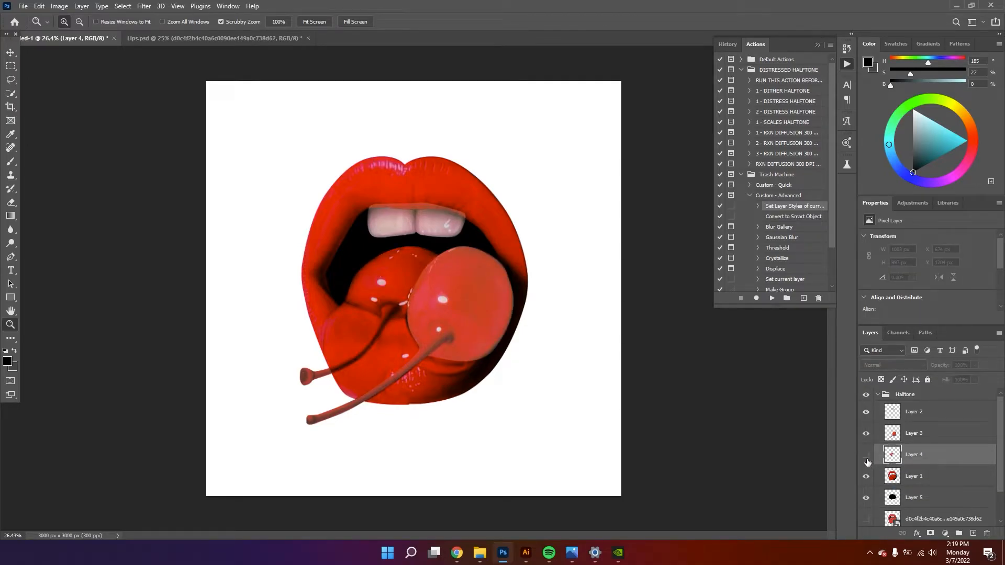
click(866, 456)
key(ctrl+l)
drag(652, 304, 747, 311)
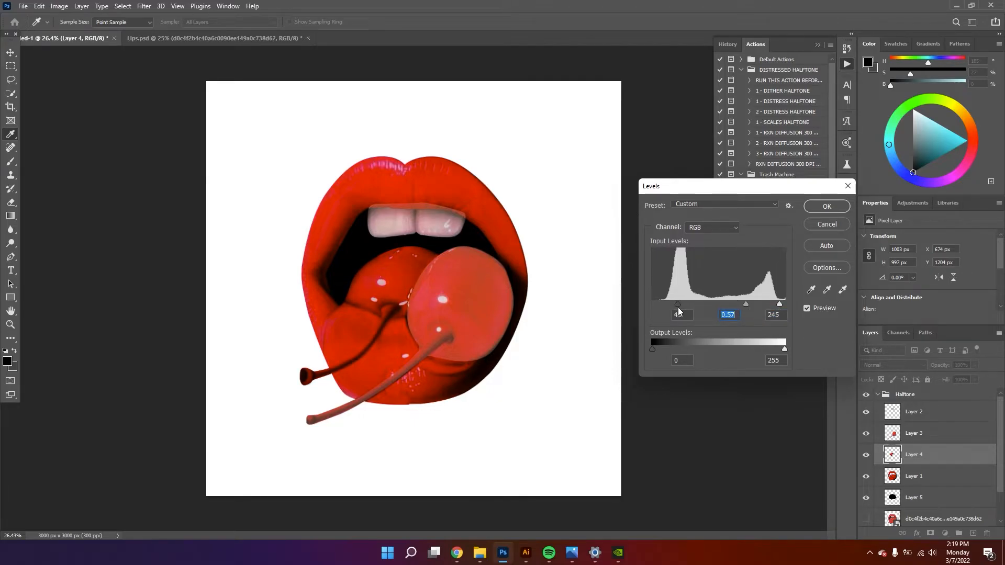
click(847, 207)
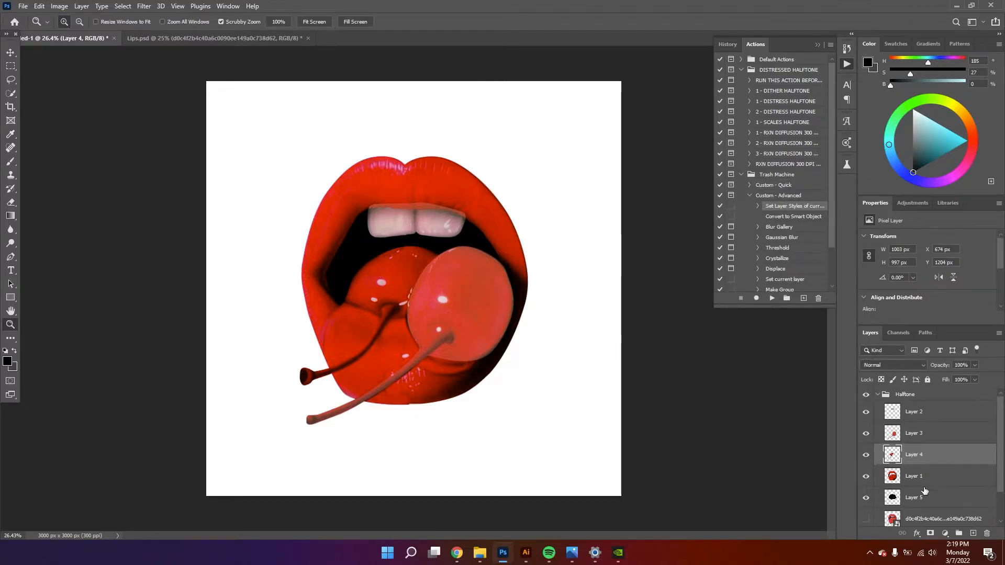
Increase the right cherry's contrast on Layer 3 with Levels, using shadows 45, midtones 0.72 and a reduced highlight level
click(920, 435)
key(ctrl+l)
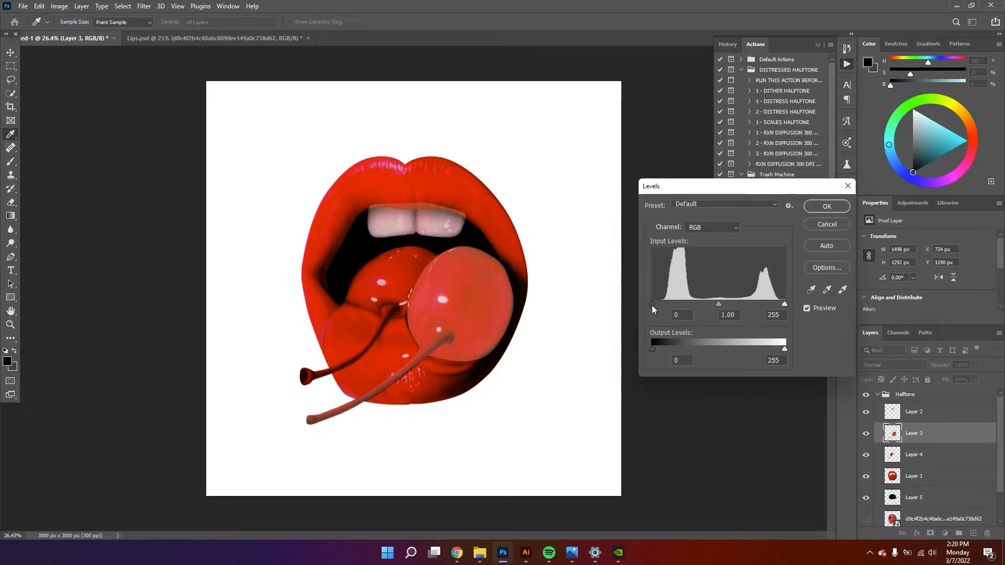
drag(652, 304, 777, 306)
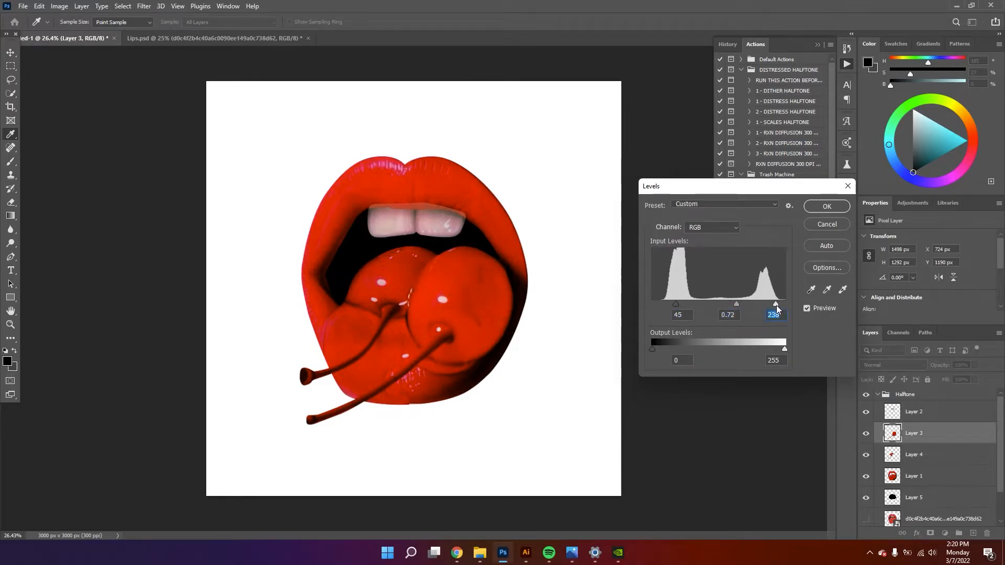
click(818, 205)
Move the teeth layer between the lips layer and the black Layer 5, and boost its contrast with Levels
drag(921, 412, 921, 488)
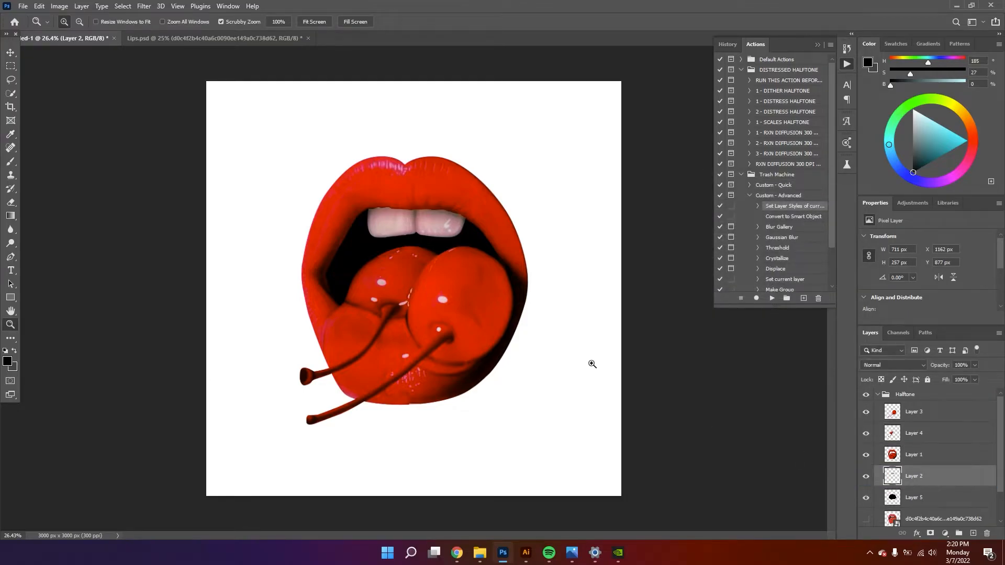
key(ctrl+l)
drag(657, 306, 777, 303)
key(Return)
Run the 2 - DISTRESS HALFTONE action on the lips layer, keeping its default Levels, through to the halftone pattern settings
key(z)
drag(534, 318, 525, 318)
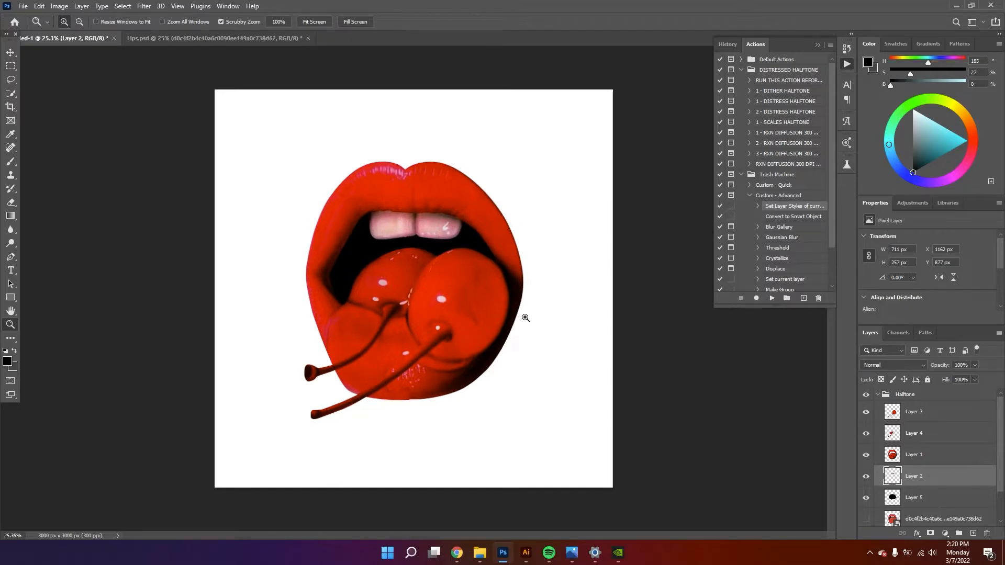
drag(526, 318, 533, 318)
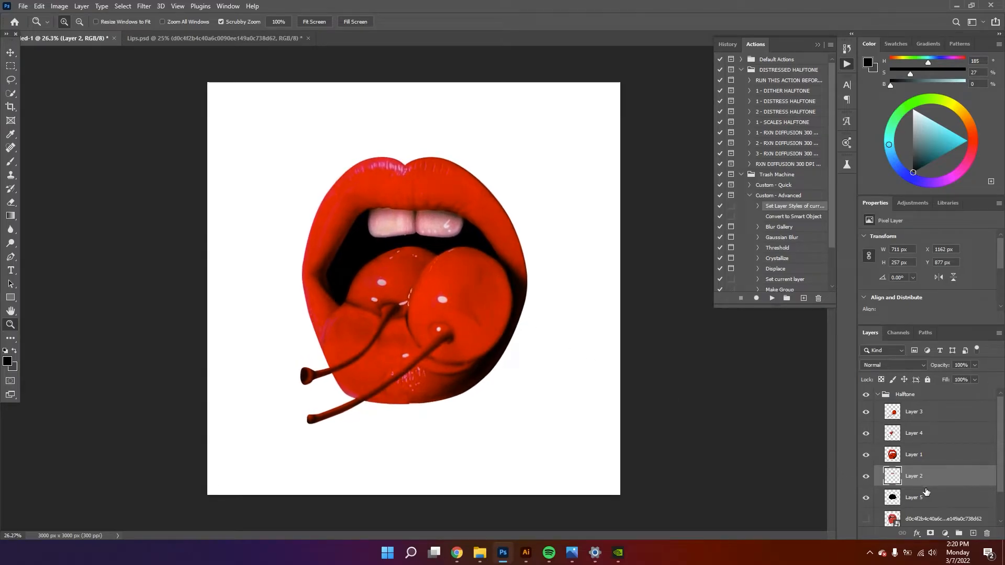
click(916, 457)
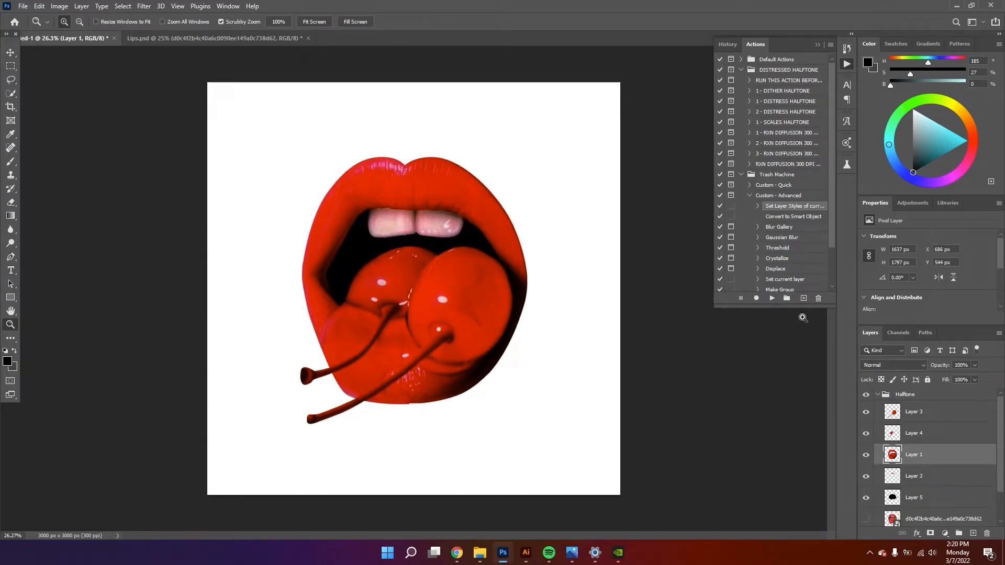
click(796, 125)
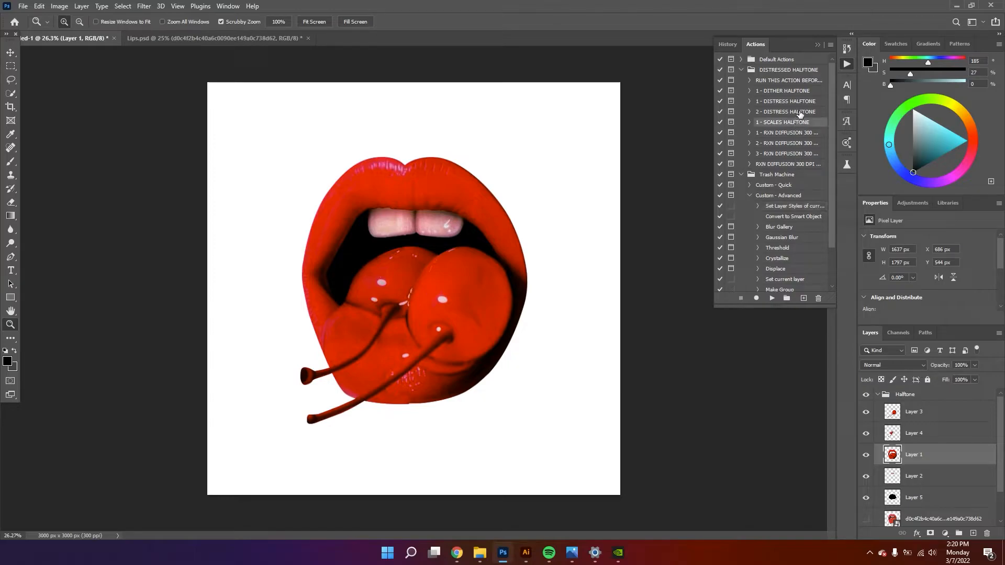
click(800, 113)
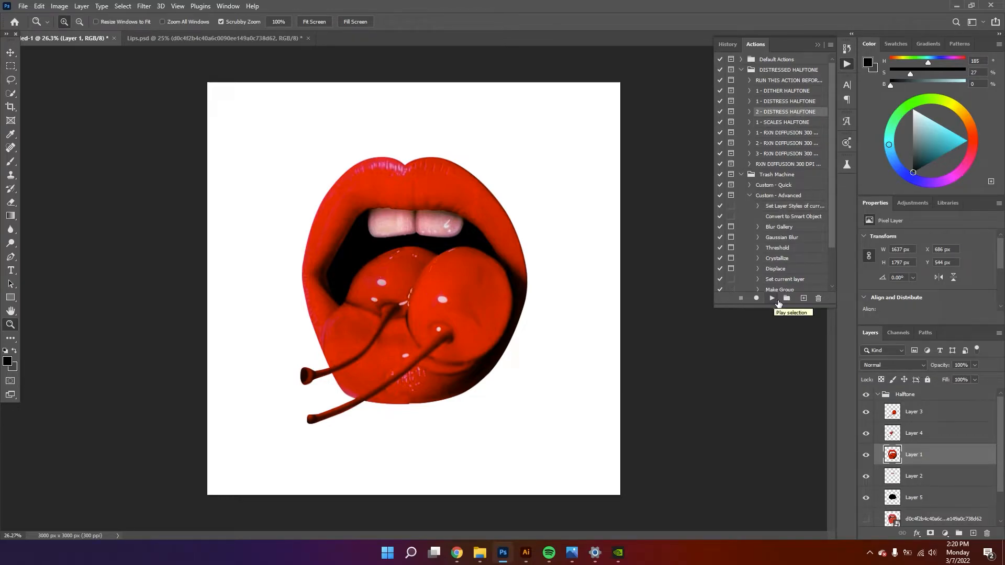
click(777, 301)
click(466, 211)
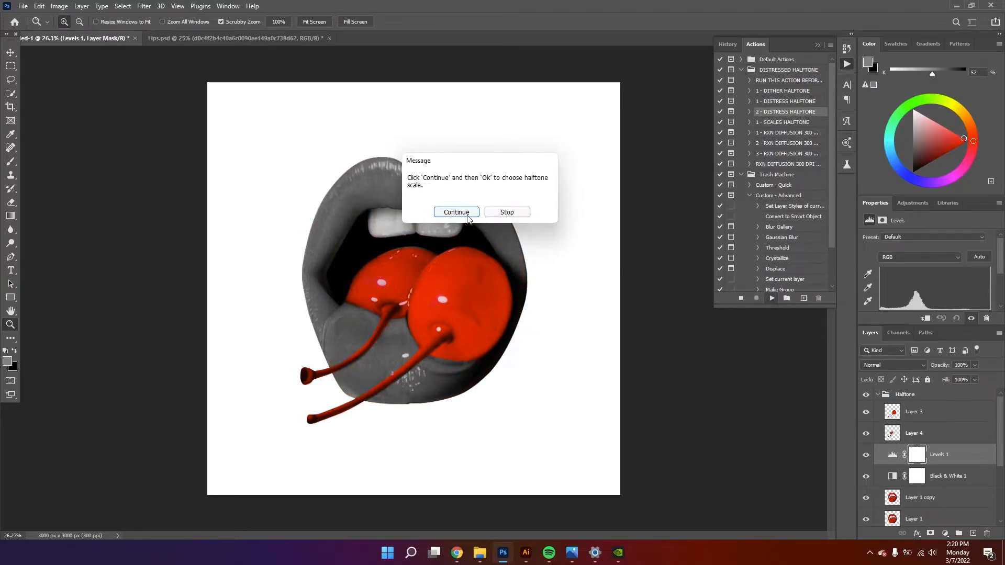
click(467, 212)
click(584, 160)
Set the lips' halftone pattern scale to 55% and let the action finish
drag(615, 188, 570, 185)
text(60)
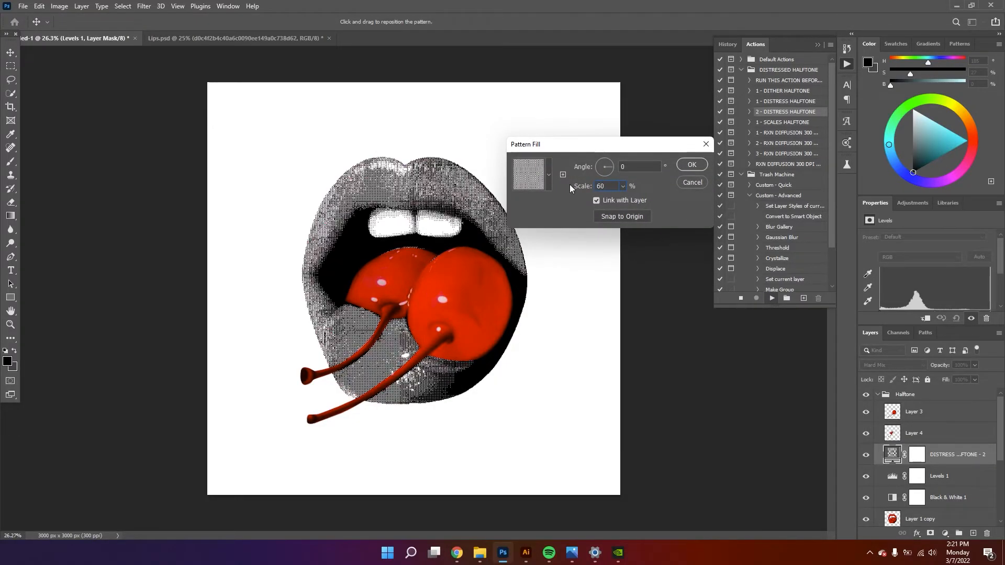
key(Down)
key(Down)
key(Down)
key(Down)
key(Down)
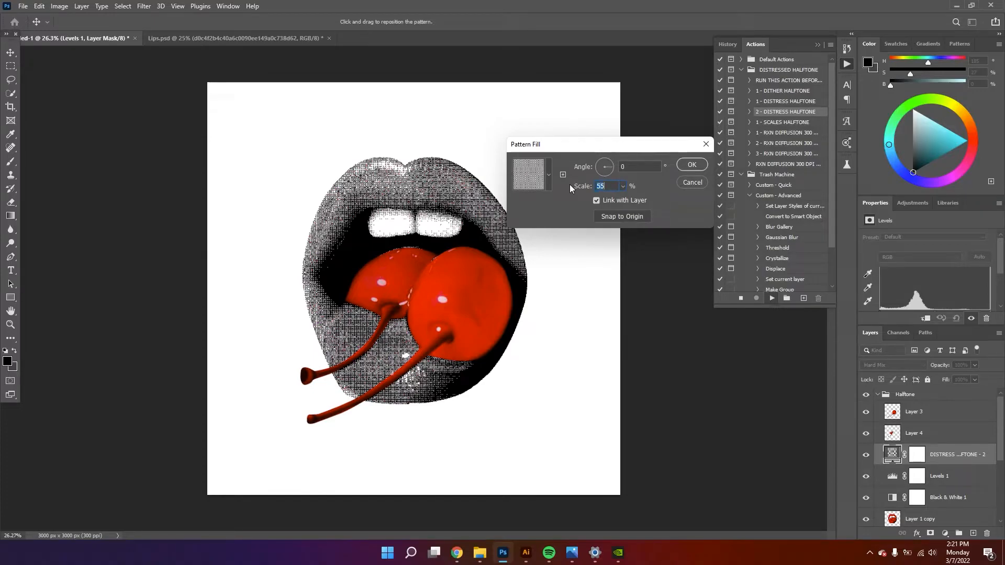
click(691, 164)
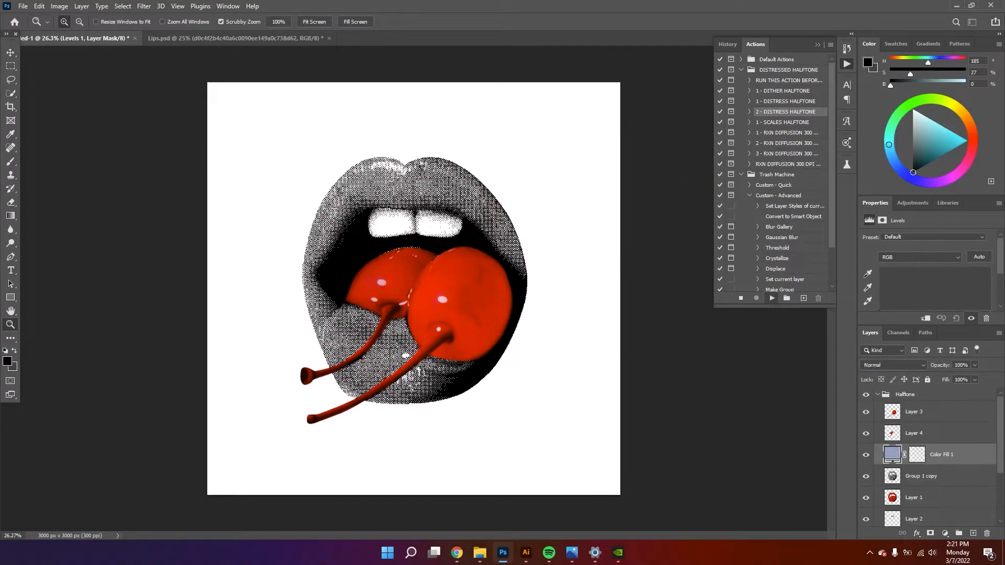
click(494, 204)
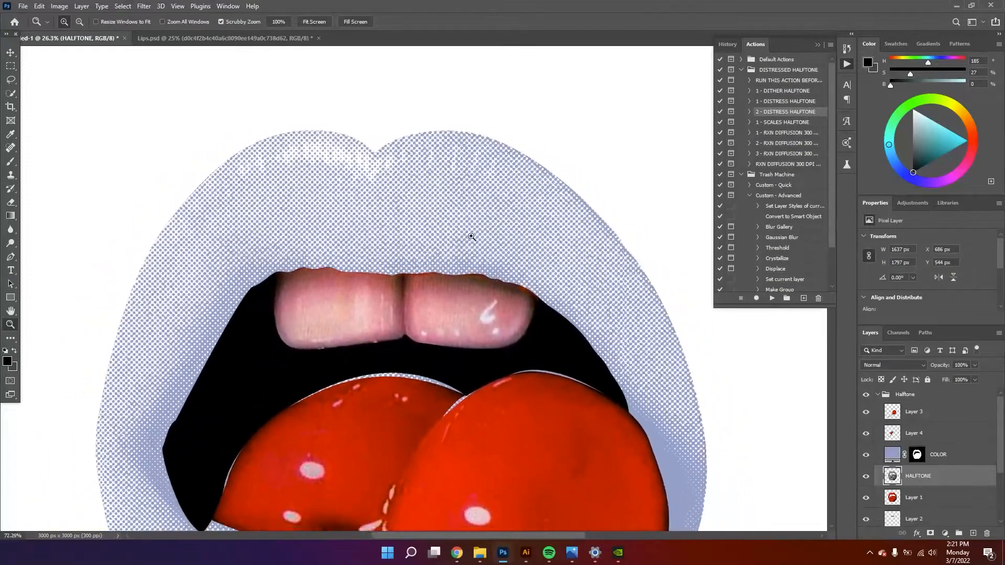
Enlarge the left cherry on Layer 4 slightly to about 1037 × 1031 px to close the gap around it
drag(478, 239, 471, 249)
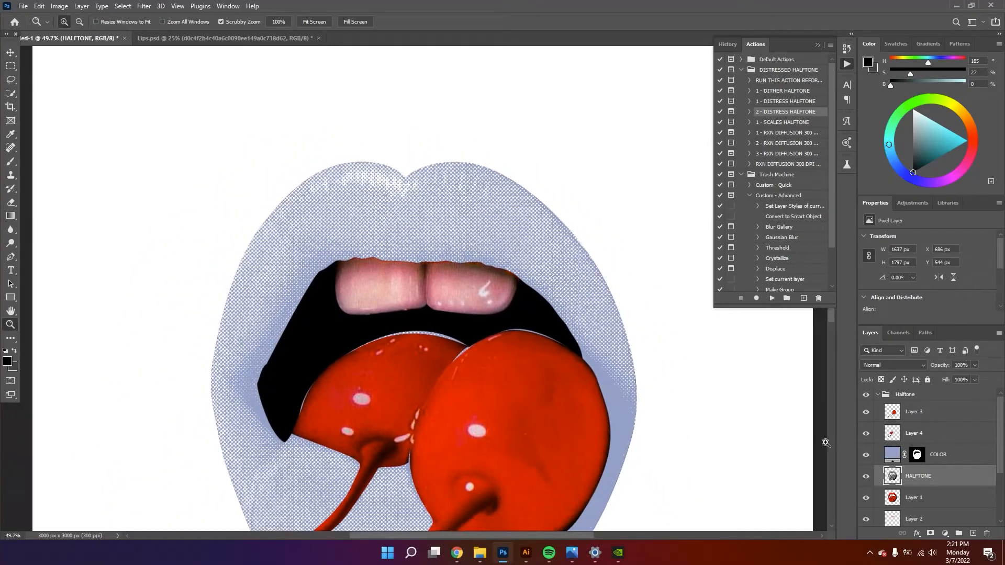
click(961, 458)
click(916, 504)
scroll(892, 507, down, 1)
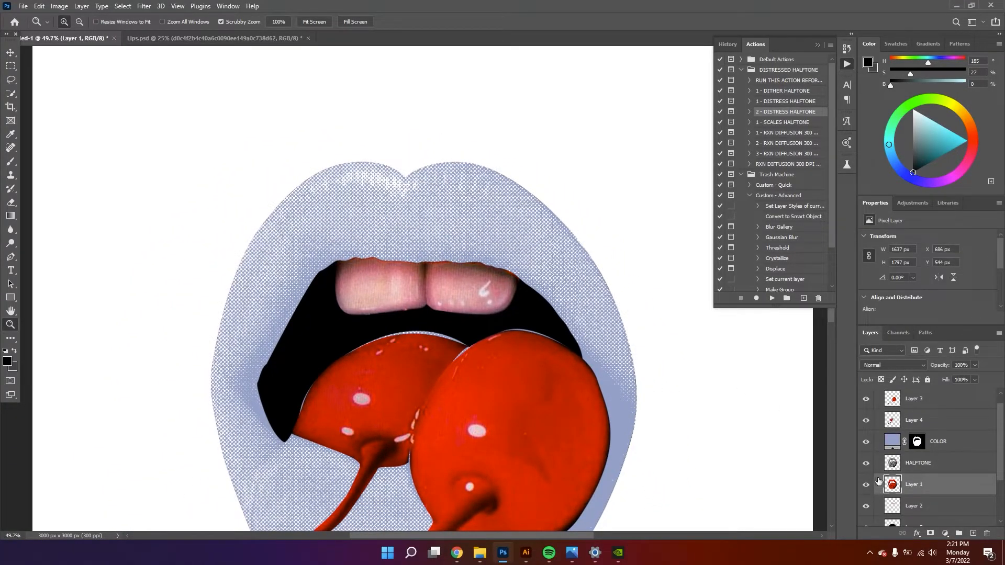
click(866, 421)
click(866, 420)
click(921, 420)
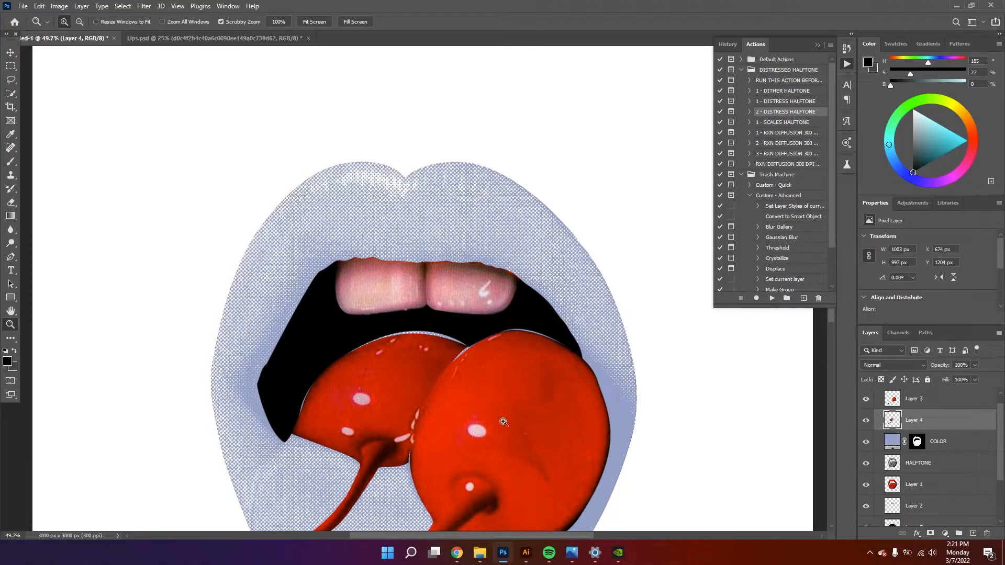
key(ctrl+t)
drag(342, 340, 342, 336)
drag(469, 462, 473, 461)
click(519, 21)
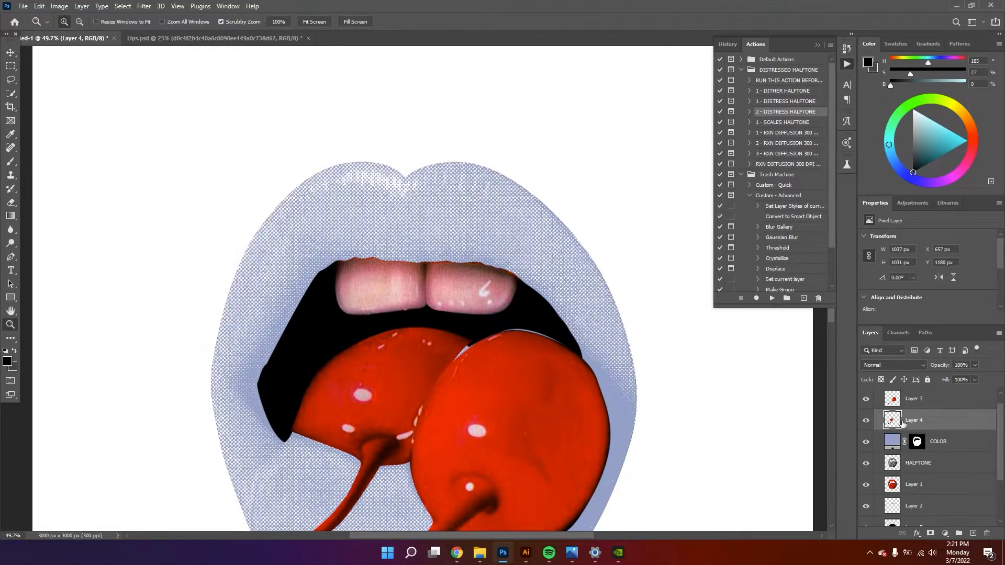
Run the 2 - DISTRESS HALFTONE action on the left cherry with a reduced pattern scale
click(772, 298)
click(457, 205)
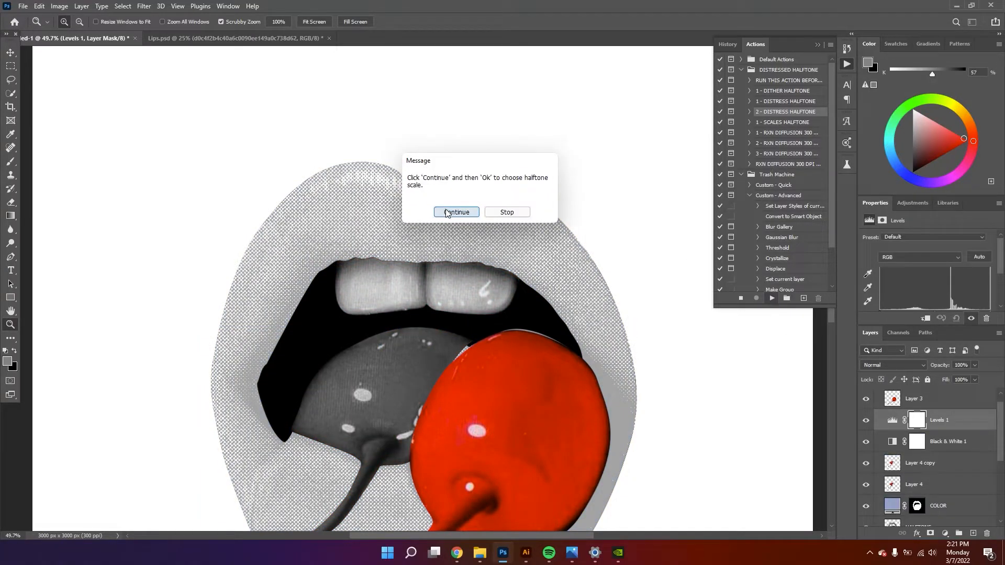
click(460, 211)
key(Return)
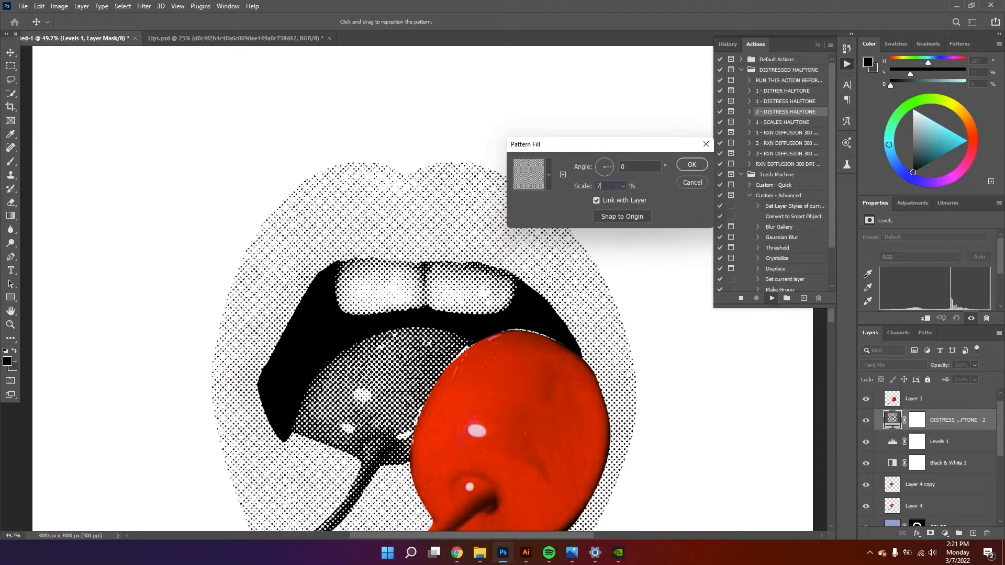
key(Return)
click(492, 205)
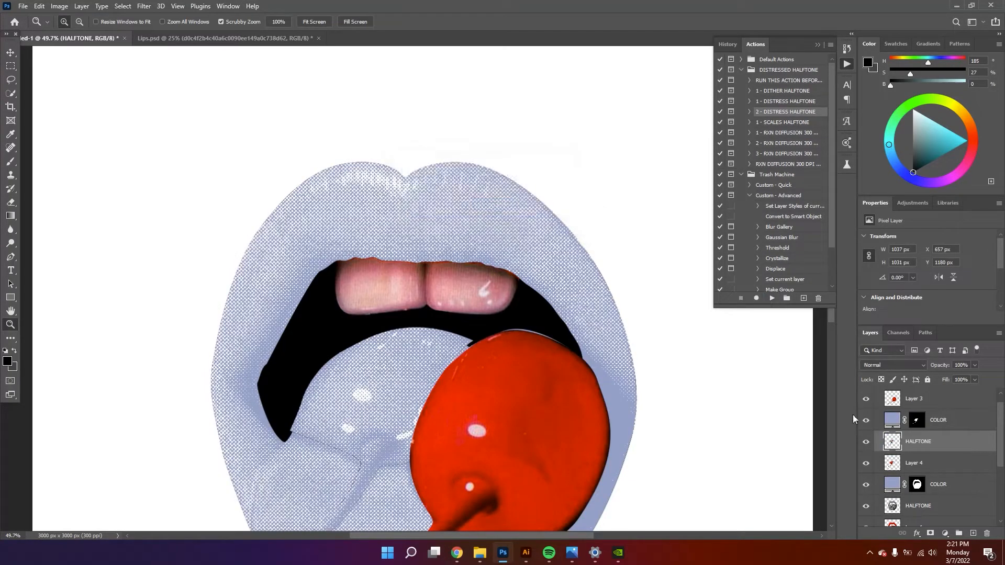
Apply the 2 - DISTRESS HALFTONE action to the right cherry on Layer 3, using a smaller pattern scale
mouse_move(522, 413)
mouse_down()
mouse_move(483, 418)
mouse_move(505, 416)
mouse_up()
key(v)
click(942, 399)
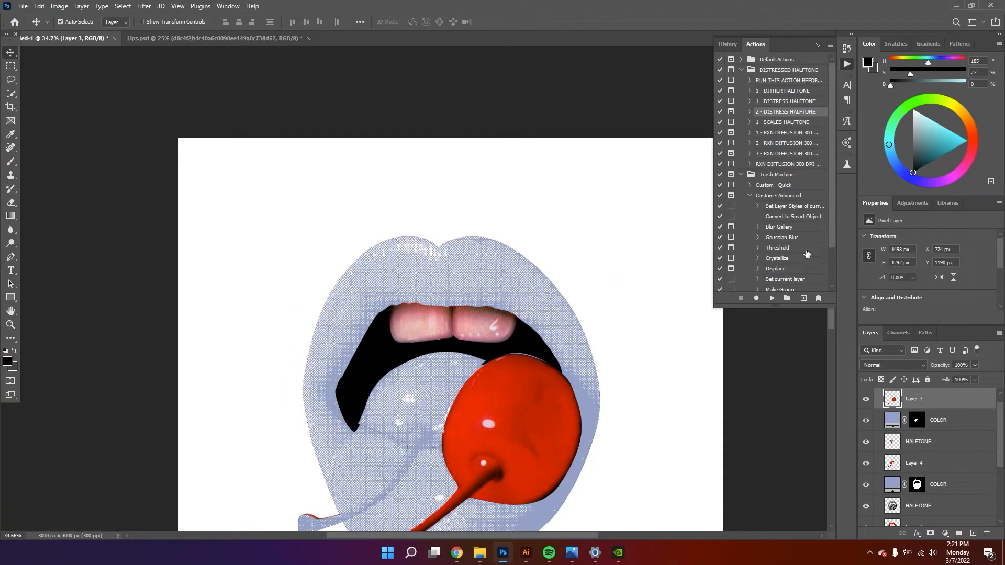
click(772, 299)
click(457, 205)
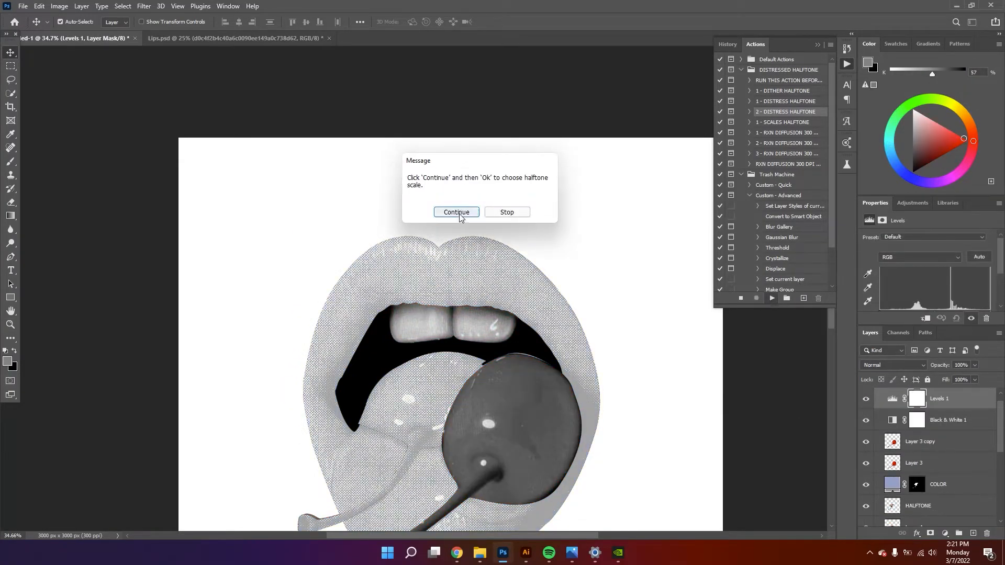
click(456, 212)
click(582, 163)
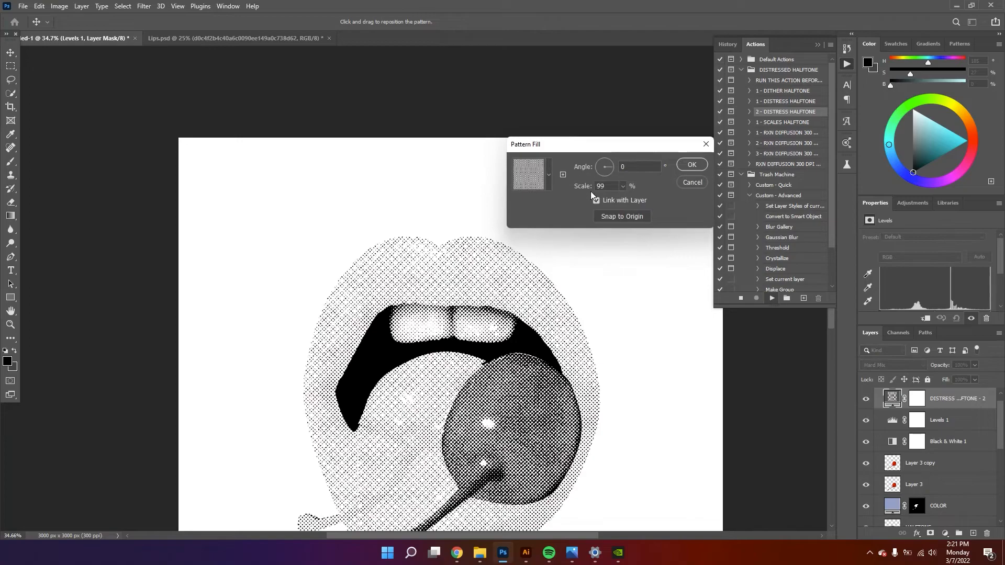
key(Return)
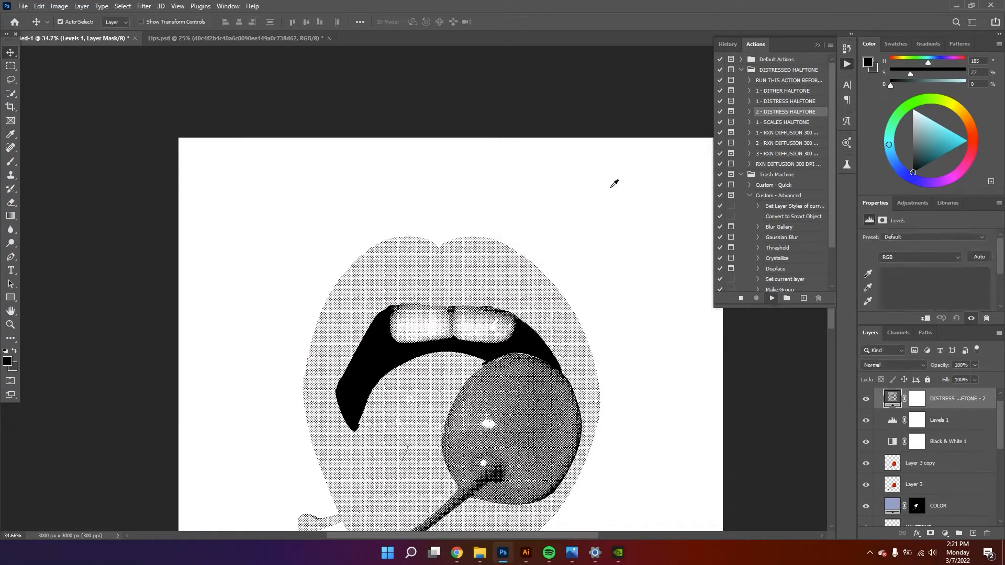
click(488, 201)
Run the 2 - DISTRESS HALFTONE action on the teeth layer with the pattern scale set to 70%
click(480, 328)
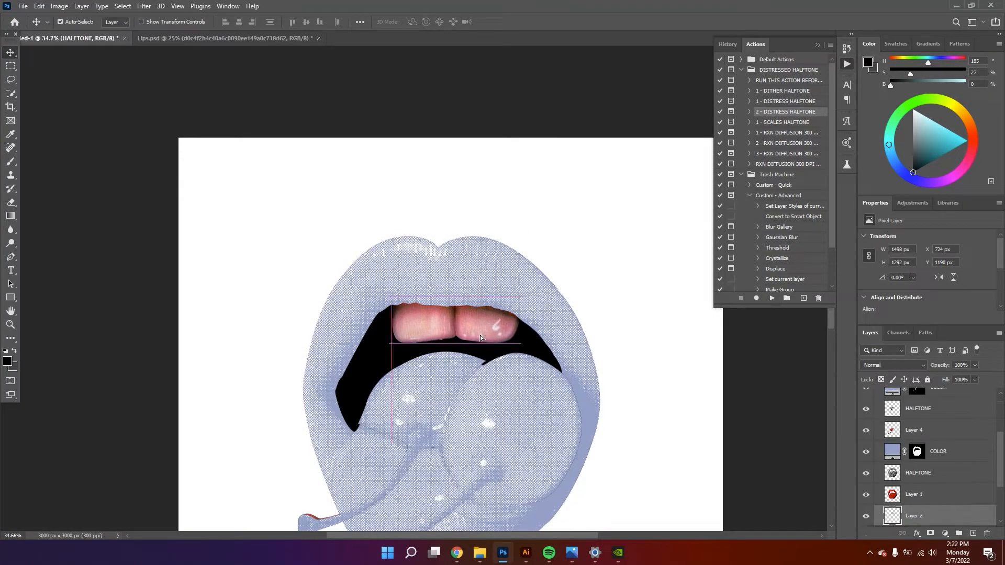
click(772, 298)
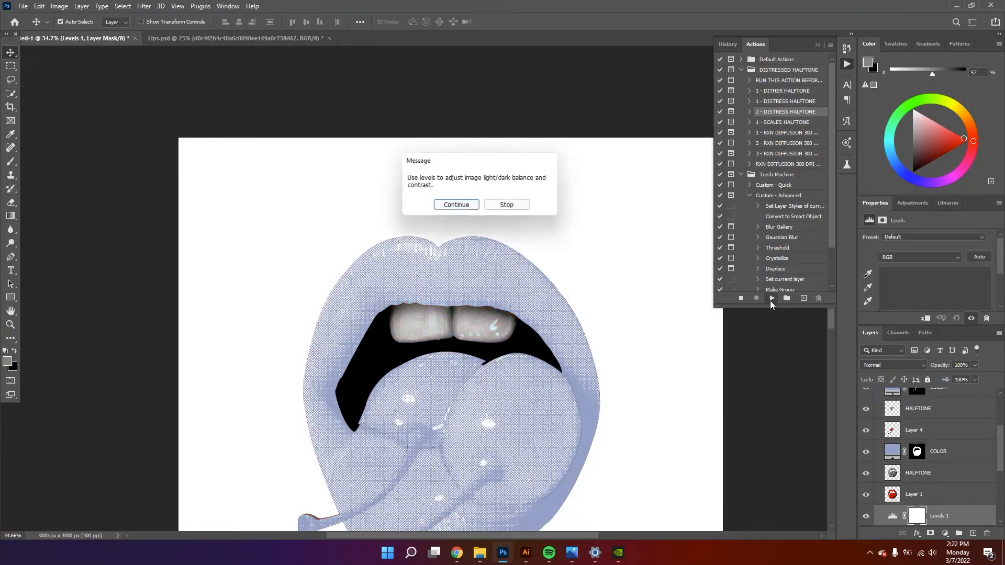
click(456, 212)
click(586, 163)
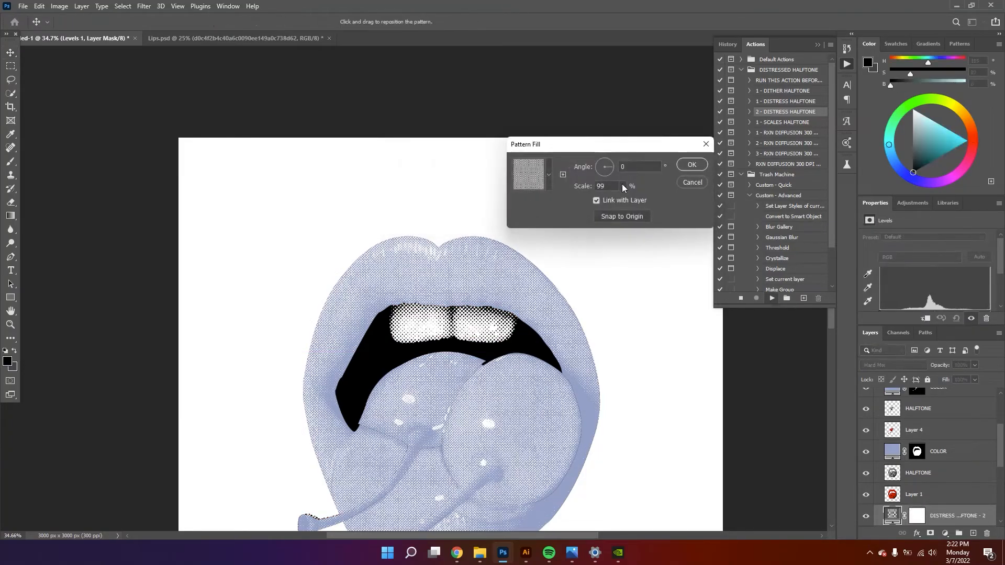
text(70)
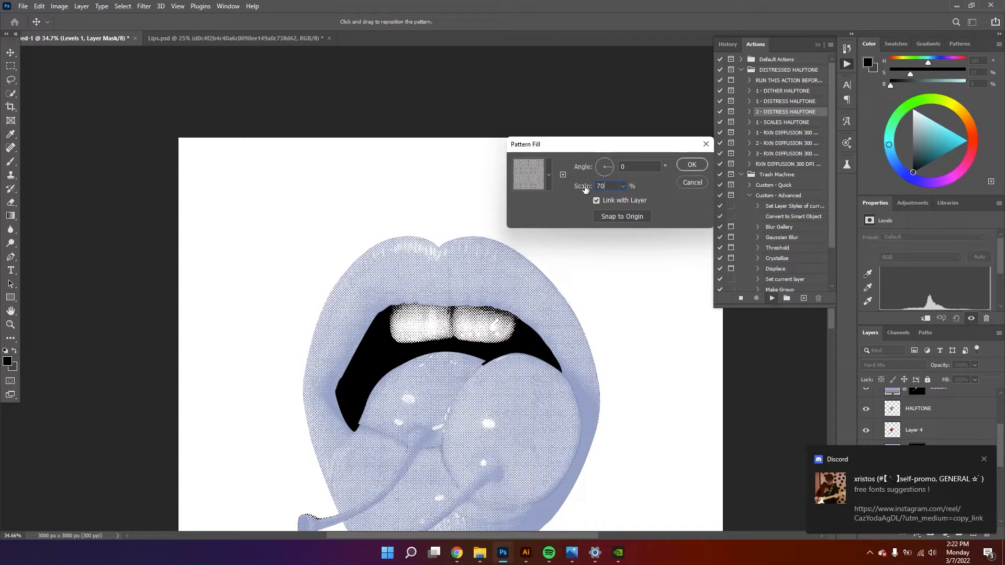
key(Return)
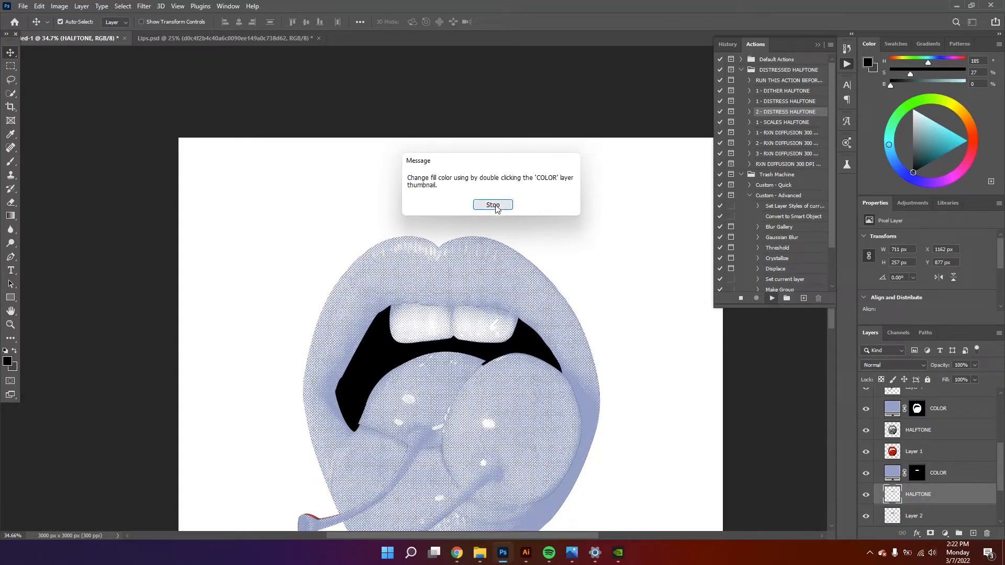
Group the source cut-out layers 1 to 4 and send the group beneath all other layers
click(495, 206)
key(z)
drag(528, 368, 506, 369)
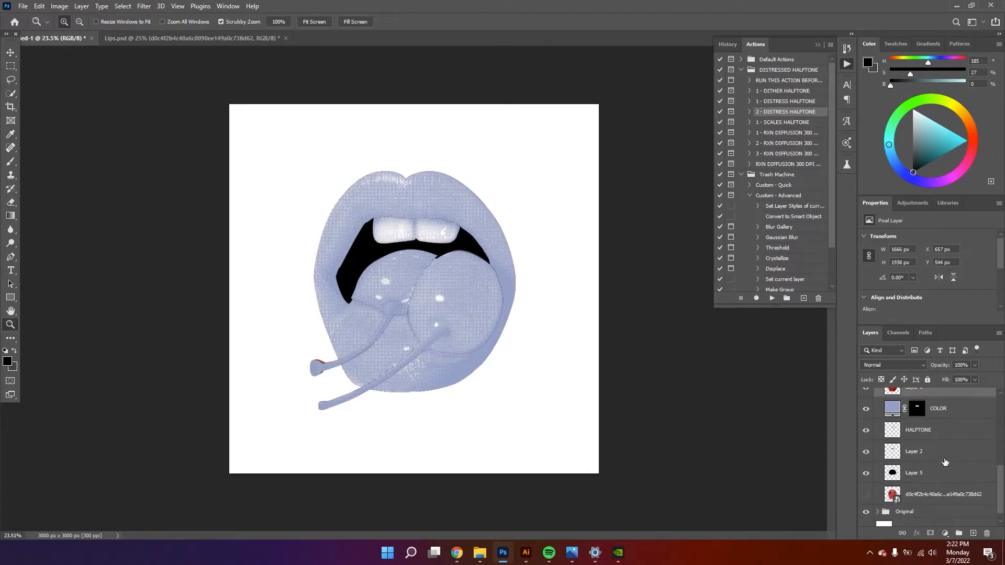
ctrl+click(944, 459)
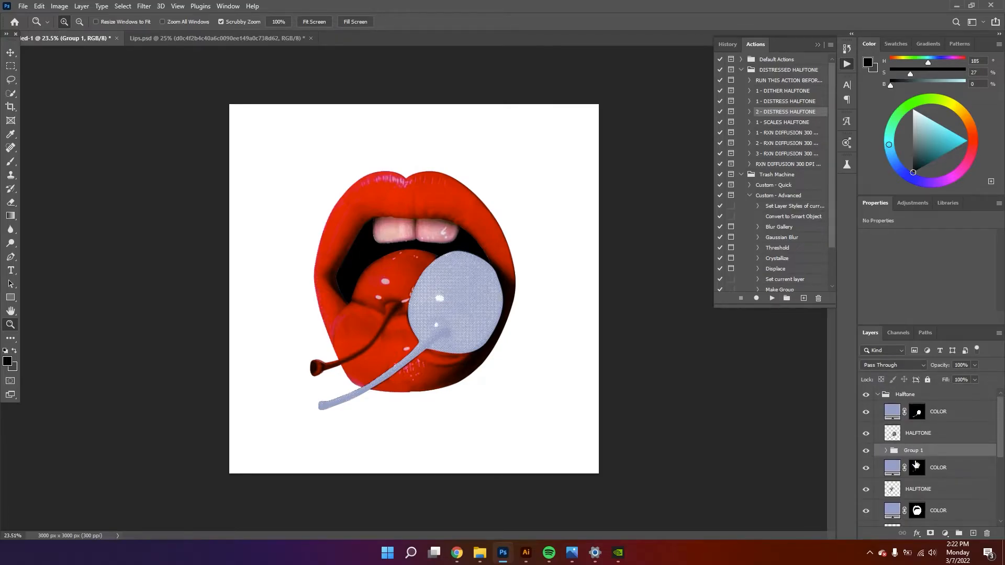
key(ctrl+shift+bracketleft)
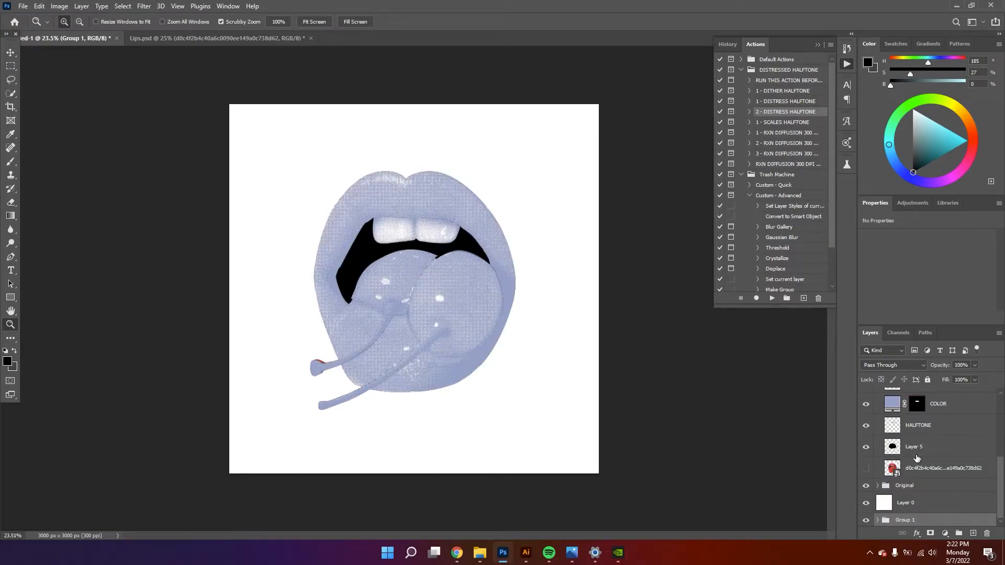
Move the new group directly above the Original group and rename it pre-halftone
drag(916, 524, 876, 497)
double_click(911, 489)
text(pre-halftone)
key(Return)
Set the blend mode of both cherries' COLOR layers to Linear Burn
scroll(964, 484, up, 8)
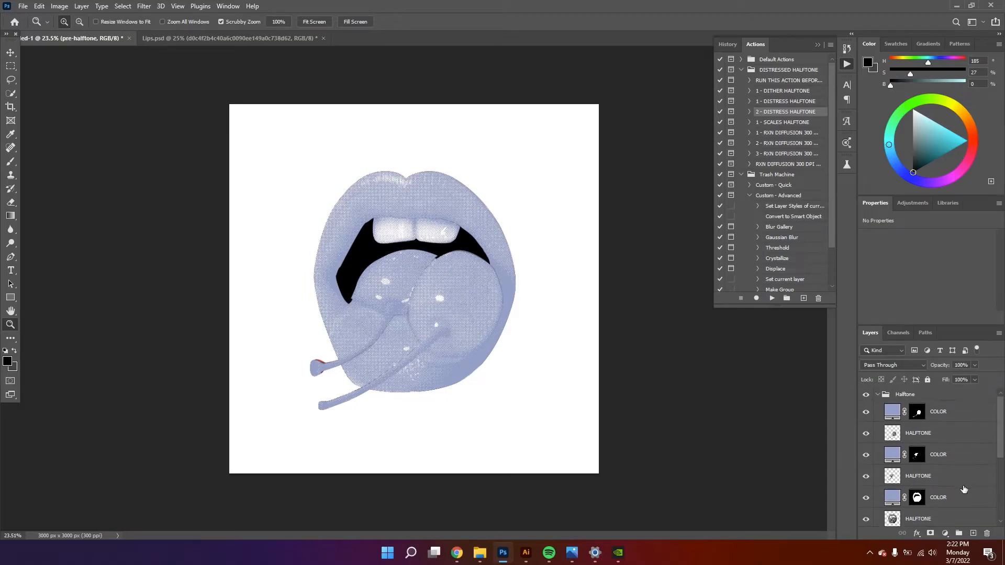
click(938, 412)
click(893, 365)
click(874, 334)
click(901, 365)
click(879, 335)
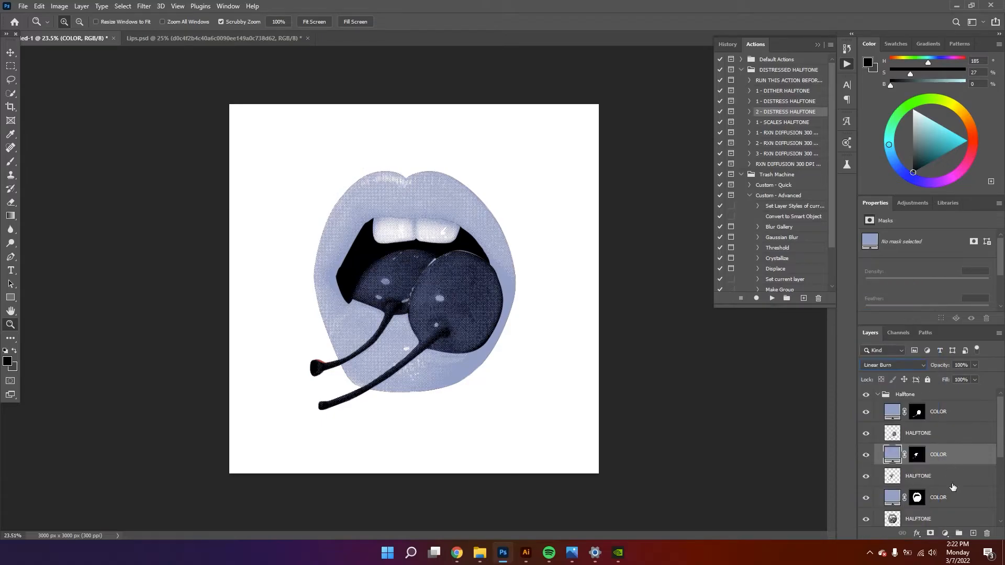
click(942, 482)
click(872, 480)
click(872, 480)
click(945, 502)
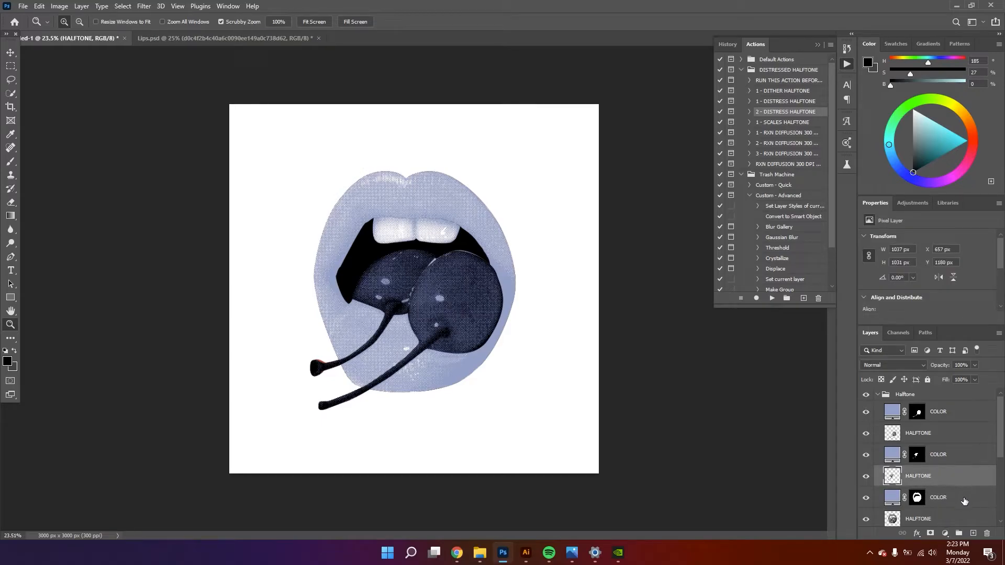
scroll(964, 506, down, 1)
click(944, 456)
click(943, 436)
click(943, 473)
click(914, 352)
key(ctrl+s)
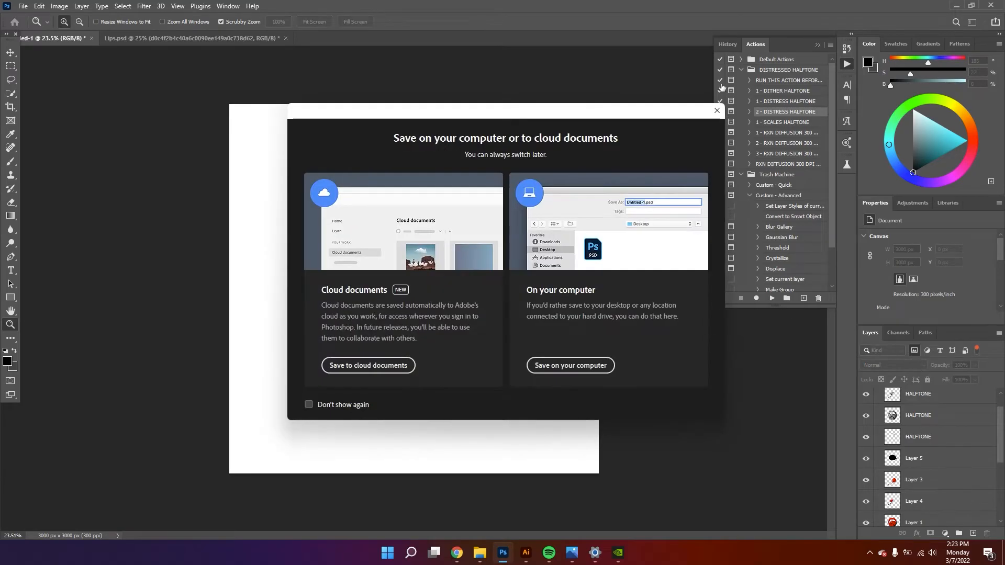
click(714, 114)
click(914, 351)
Set the blend mode of the lips' COLOR layer to Linear Burn
click(949, 493)
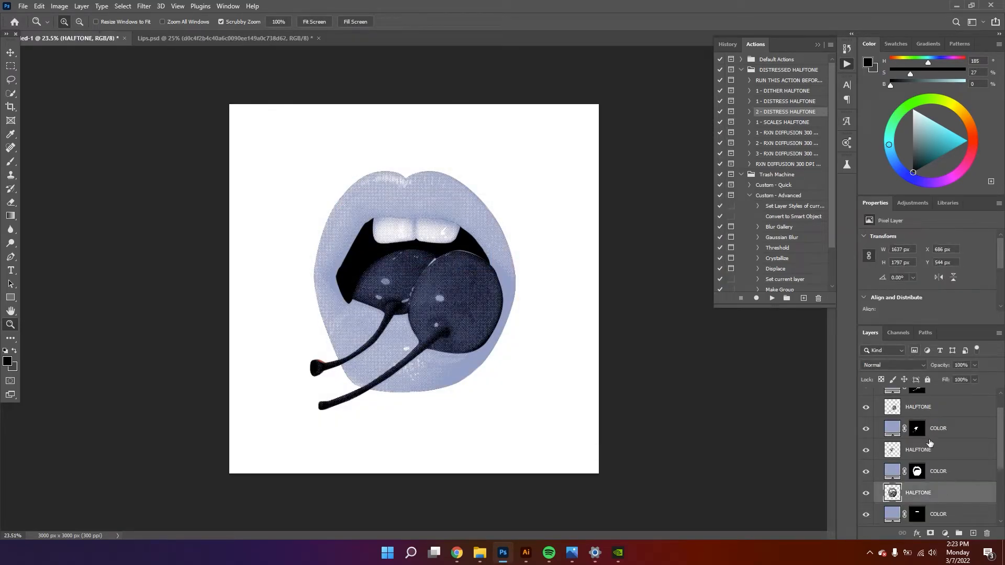
click(945, 471)
click(944, 431)
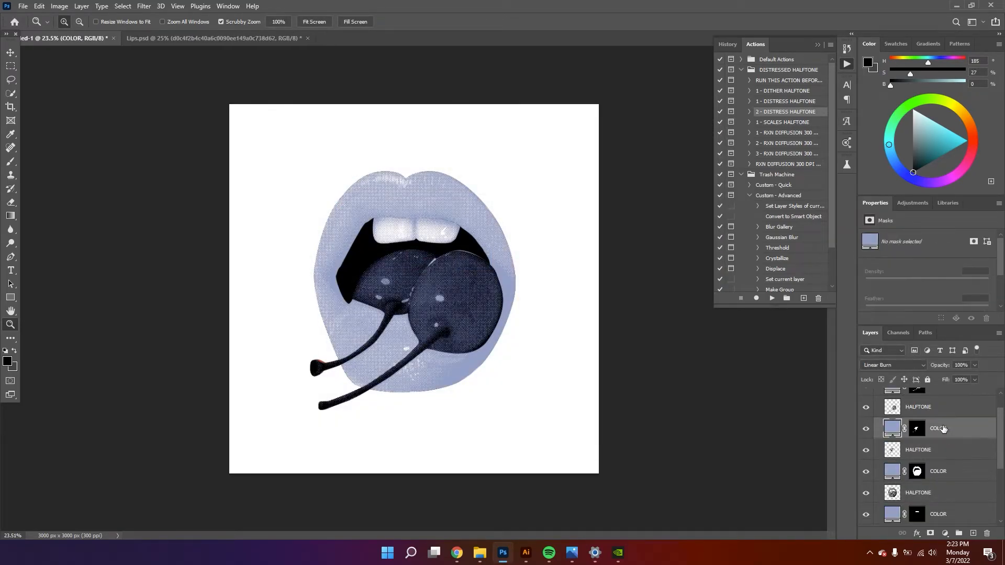
click(951, 473)
click(892, 364)
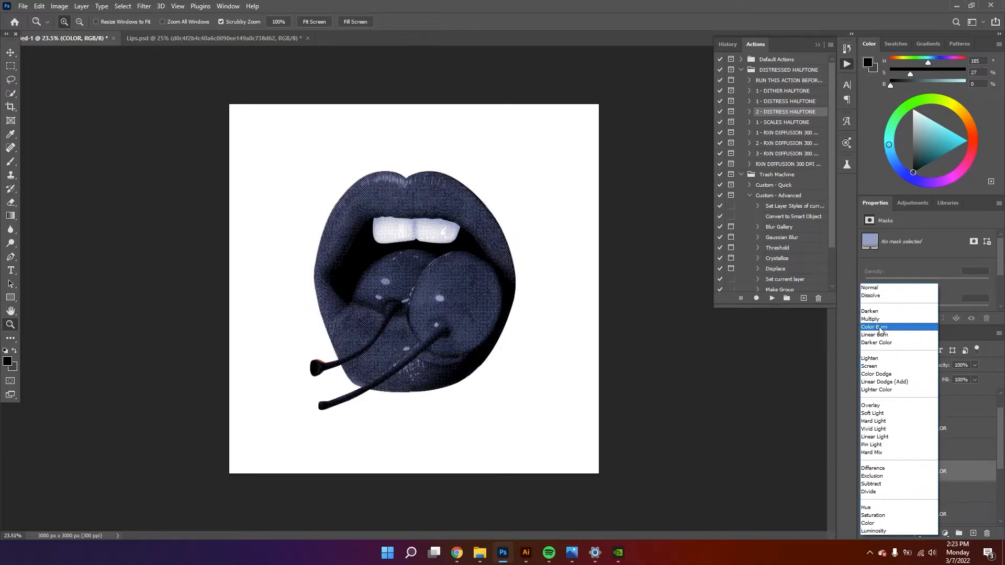
click(882, 332)
Set the blend mode of the teeth's COLOR layer to Linear Burn
click(470, 258)
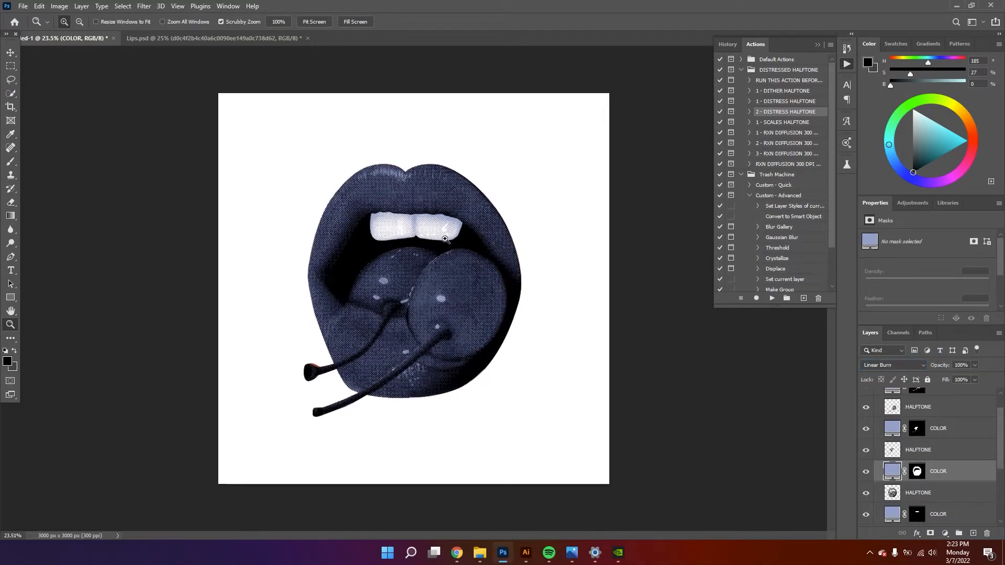
key(v)
click(443, 238)
click(904, 365)
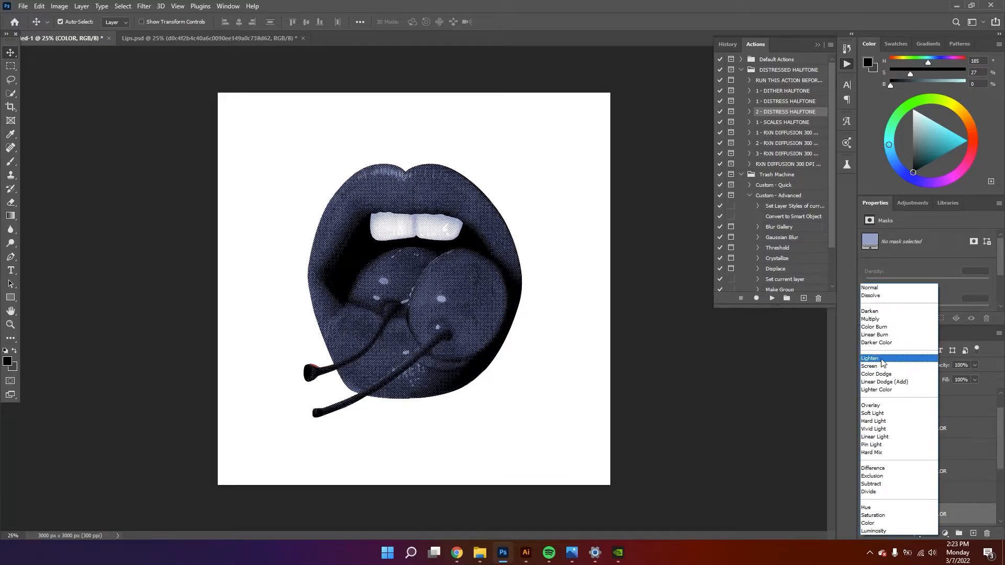
click(889, 335)
drag(406, 232, 473, 267)
key(ctrl+z)
key(z)
Fill the background Layer 0 with black and hide the pre-halftone and Original groups
scroll(900, 471, down, 5)
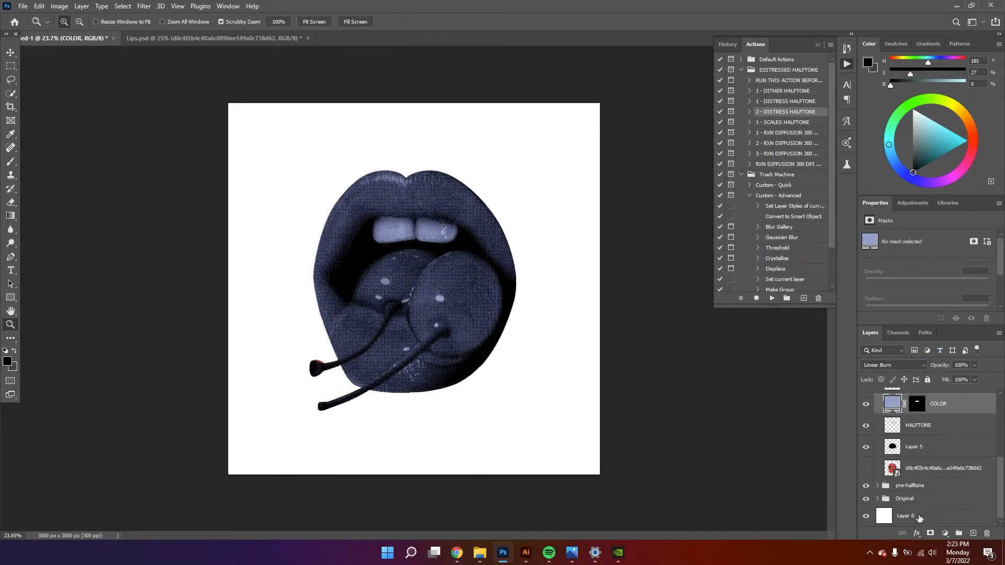
click(919, 517)
key(alt+BackSpace)
mouse_move(511, 364)
mouse_down()
mouse_move(523, 366)
mouse_move(513, 369)
mouse_up()
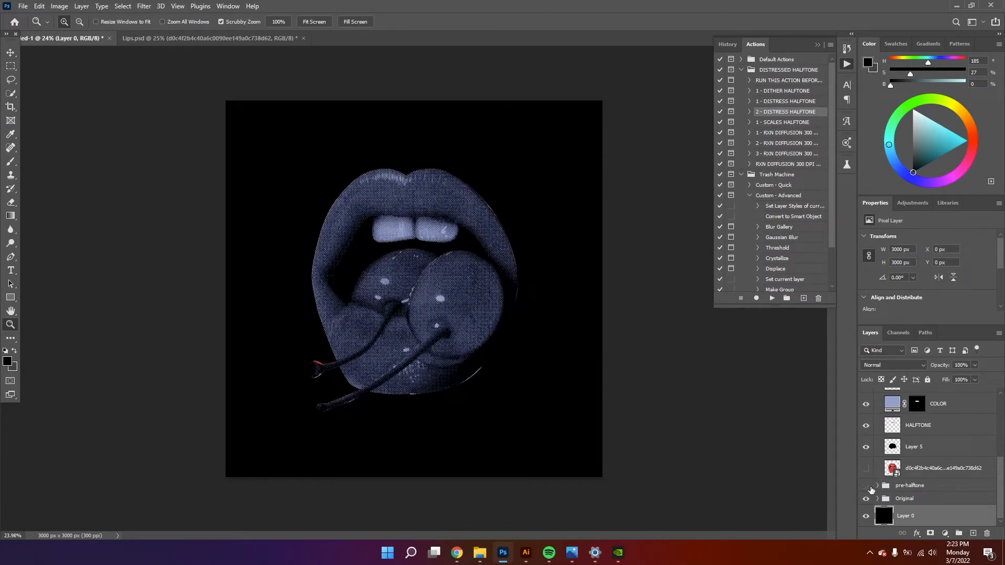
scroll(557, 446, up, 5)
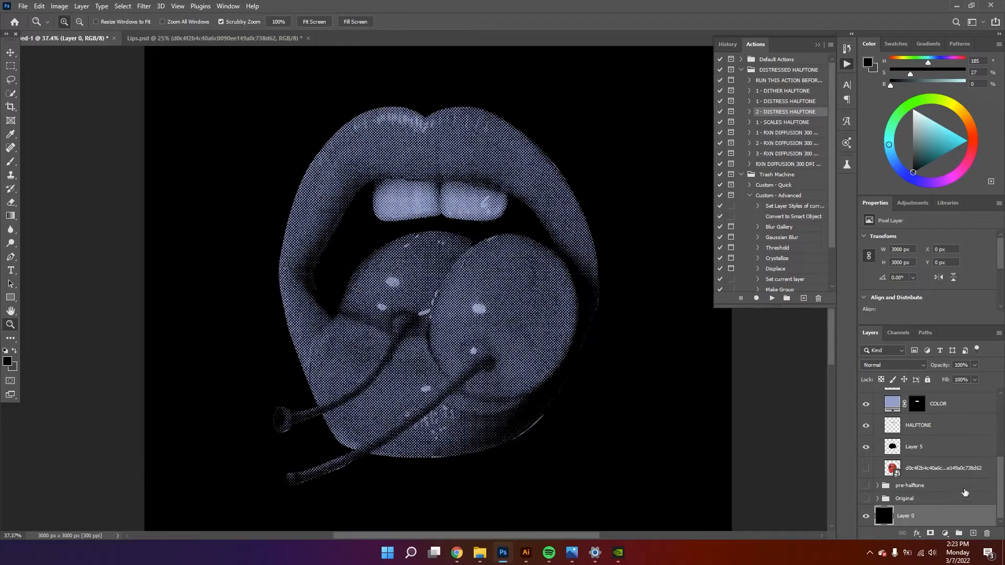
scroll(900, 471, up, 3)
click(901, 475)
double_click(900, 475)
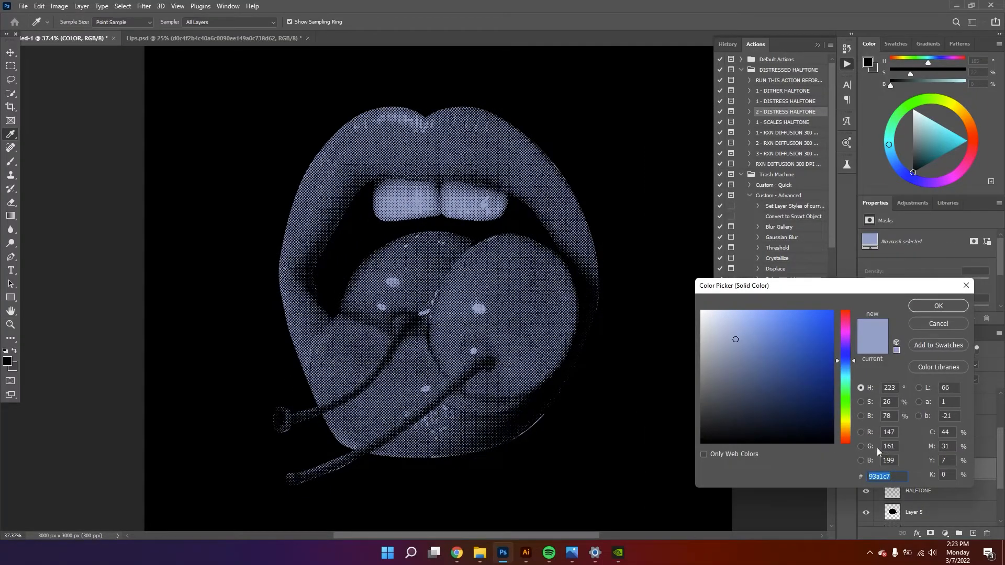
click(843, 338)
click(913, 323)
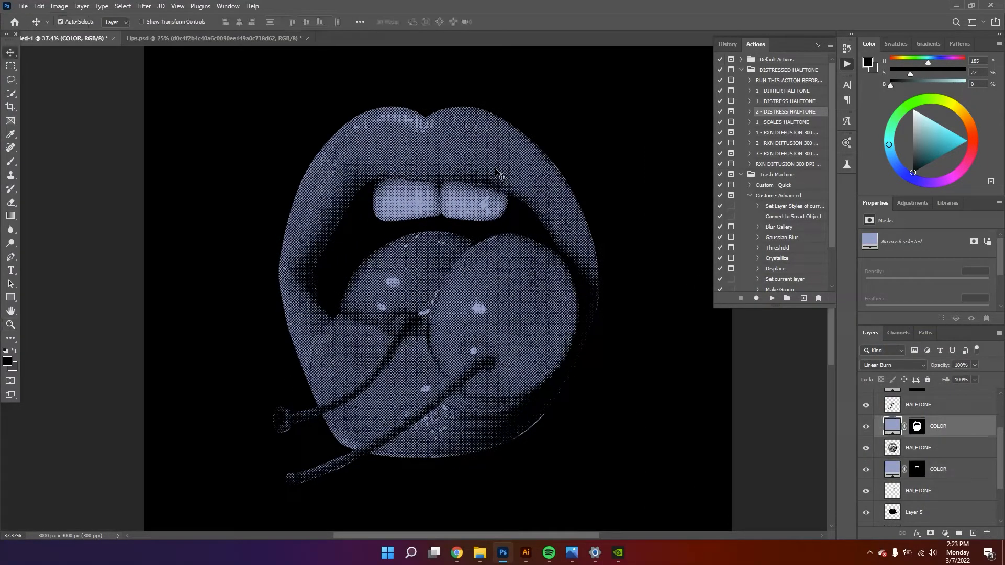
Change the lips' COLOR fill to pink f298cd
double_click(894, 428)
click(845, 358)
click(847, 346)
mouse_move(844, 350)
mouse_down()
mouse_move(844, 323)
mouse_move(750, 317)
mouse_up()
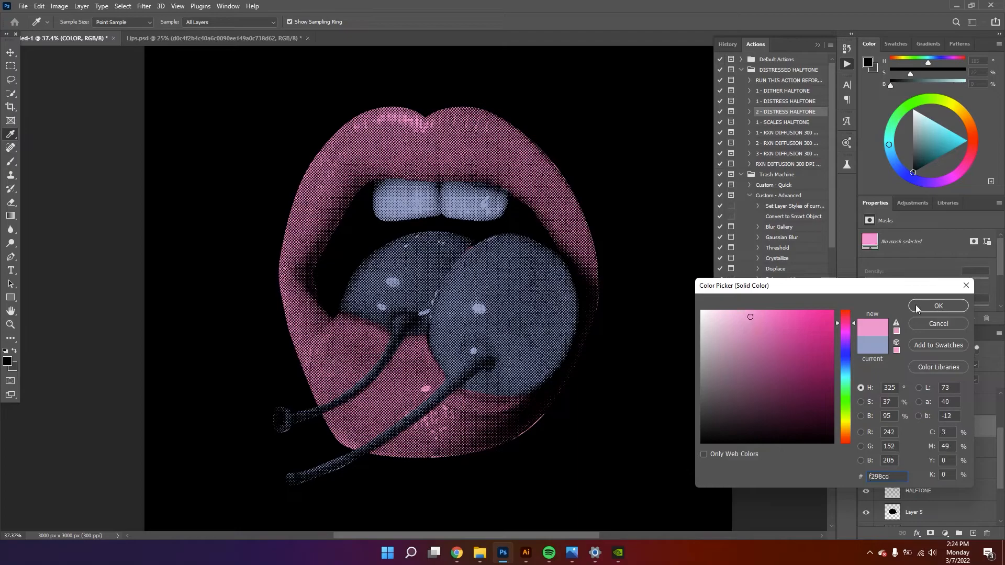
click(938, 305)
Hide the teeth's COLOR layer so the teeth lose their fill tint
key(ctrl+0)
click(963, 467)
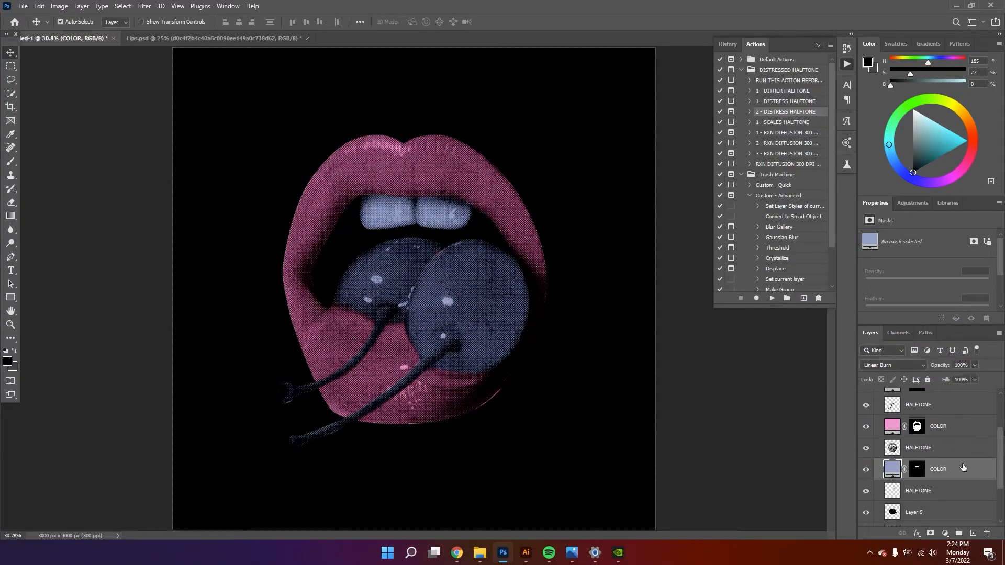
click(866, 469)
key(ctrl+space)
drag(443, 293, 451, 293)
drag(451, 293, 451, 293)
Change the front cherry's COLOR fill to light blue 84b7e3
double_click(895, 399)
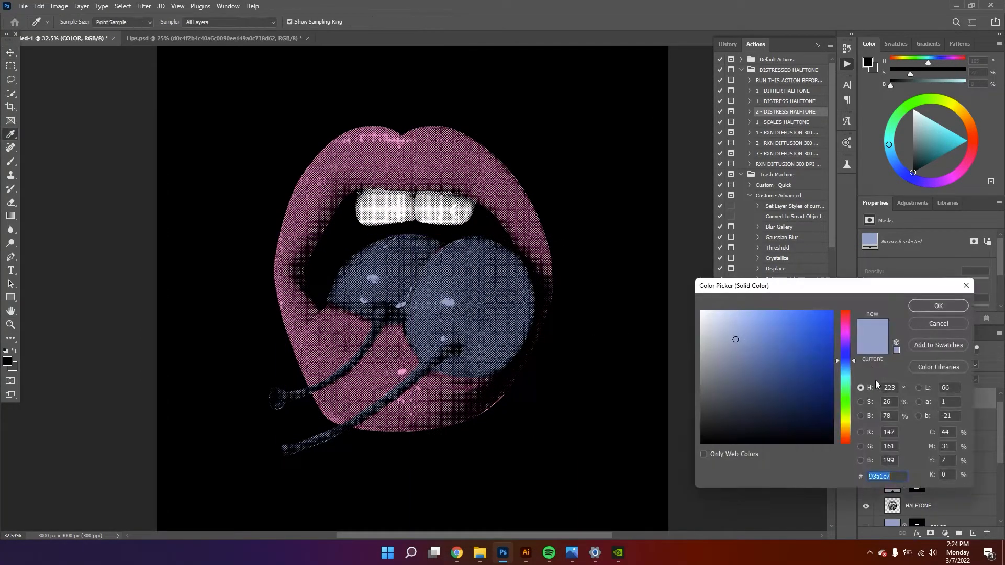
mouse_move(803, 372)
mouse_down()
mouse_move(769, 323)
mouse_move(757, 325)
mouse_up()
click(848, 366)
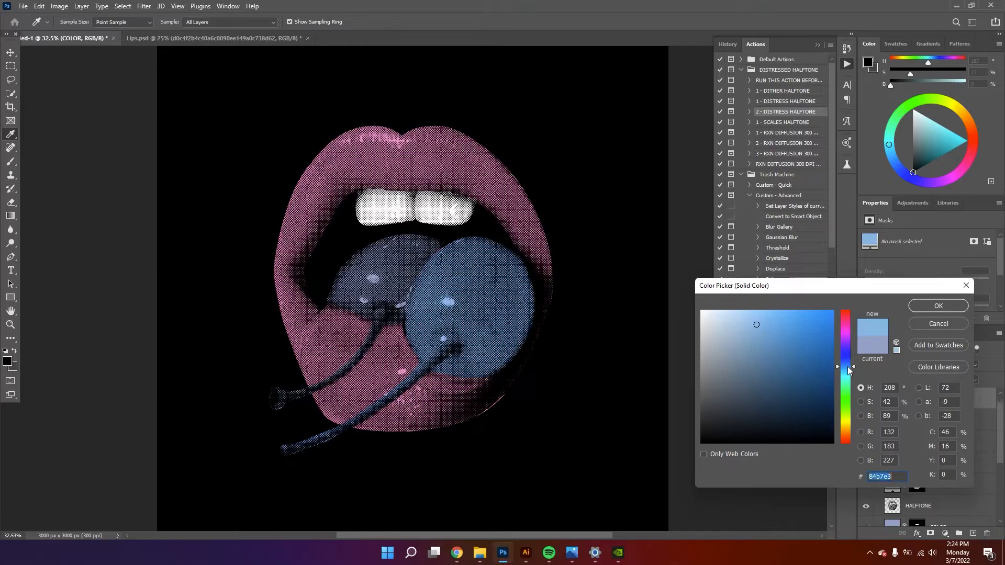
click(928, 313)
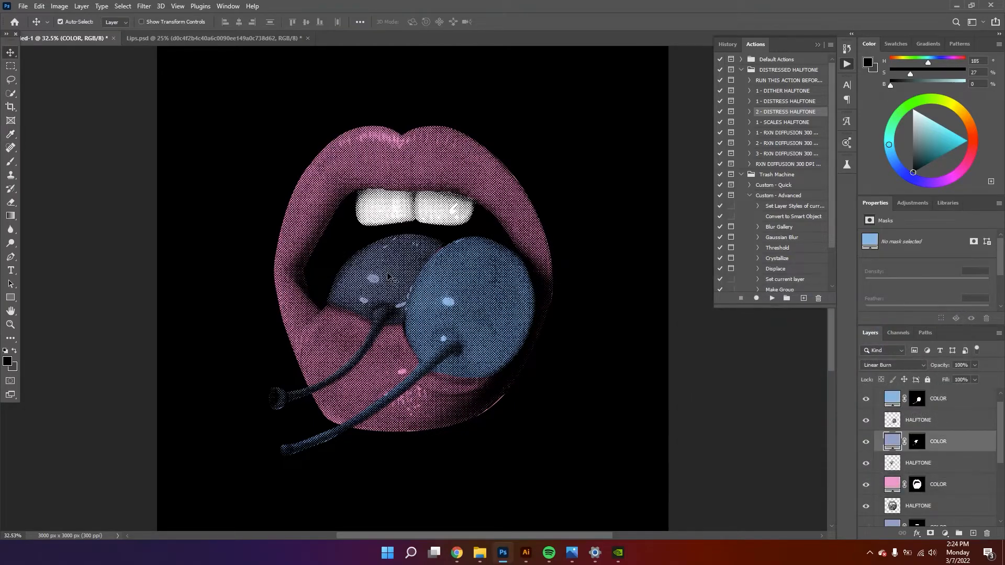
Copy the front cherry's fill color 84b7e3 to the rear cherry's COLOR layer
double_click(898, 401)
click(929, 306)
double_click(900, 446)
text(84b7e3)
click(938, 306)
Place the BLKMARKET_COPYSCAN_61 texture over the whole canvas and bring it above the Halftone group
mouse_move(490, 291)
mouse_down()
mouse_move(495, 285)
mouse_move(476, 297)
mouse_move(488, 297)
mouse_up()
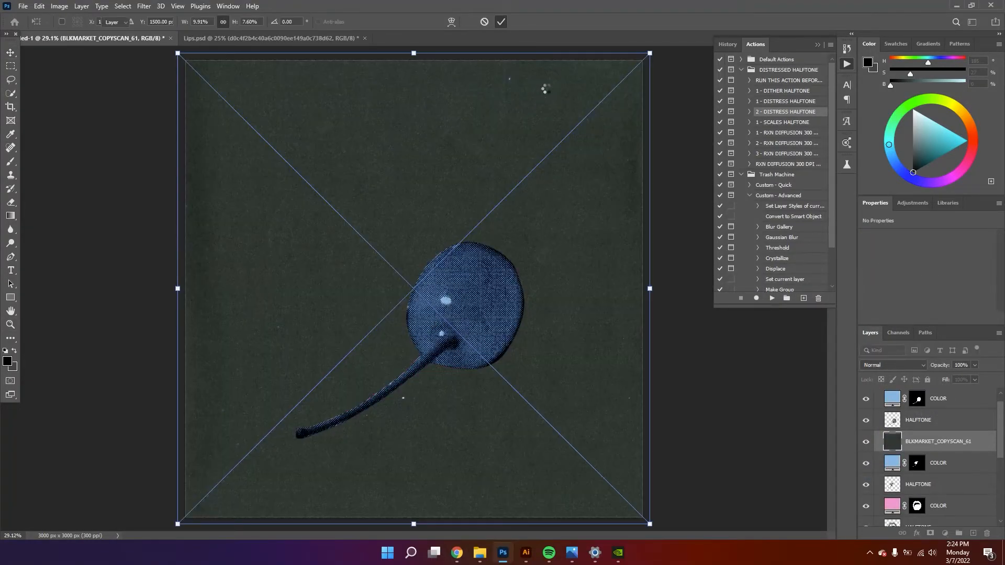
key(ctrl+shift+])
key(ctrl+shift+])
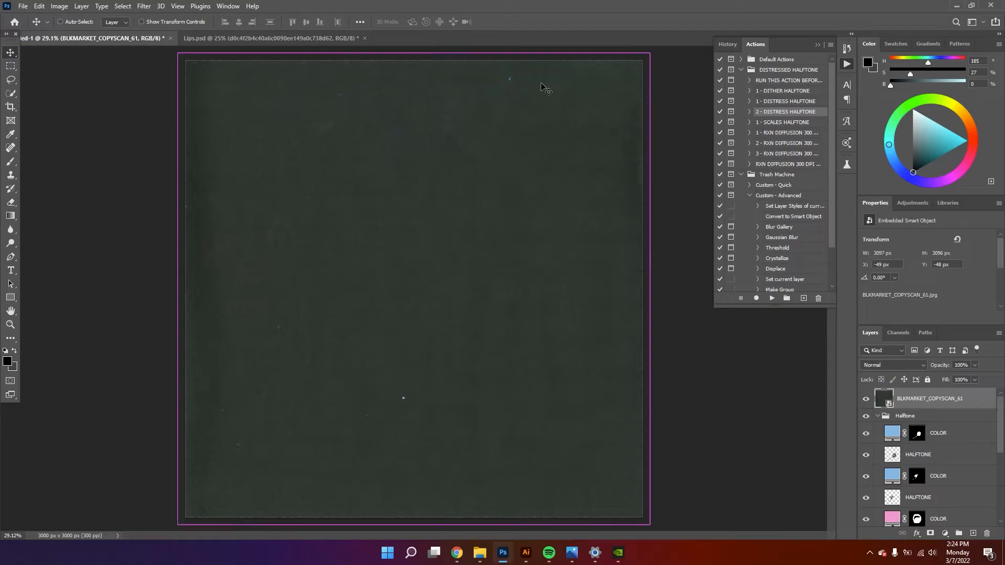
Desaturate the texture layer with a Hue/Saturation saturation of -100
key(u)
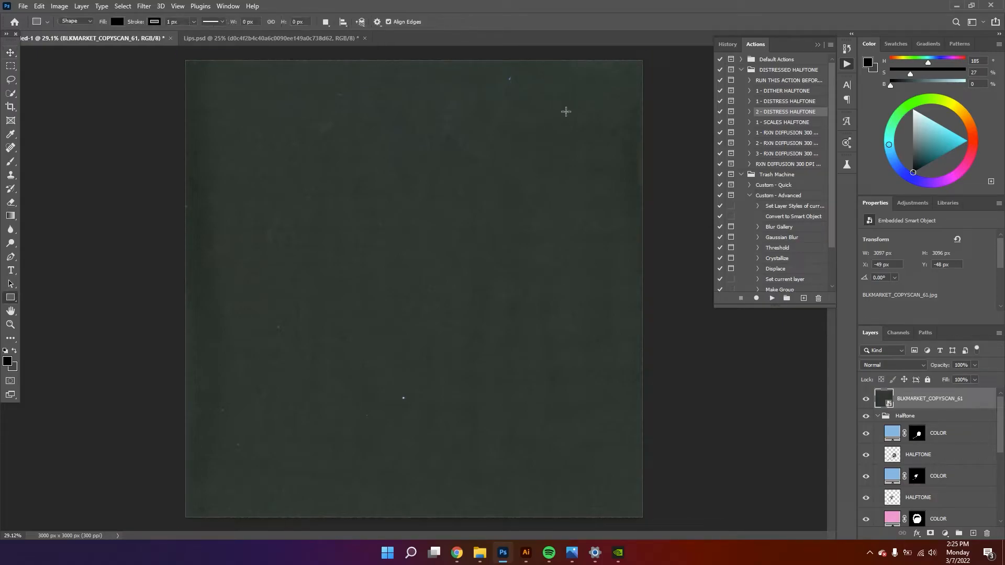
key(ctrl+u)
drag(472, 207, 422, 207)
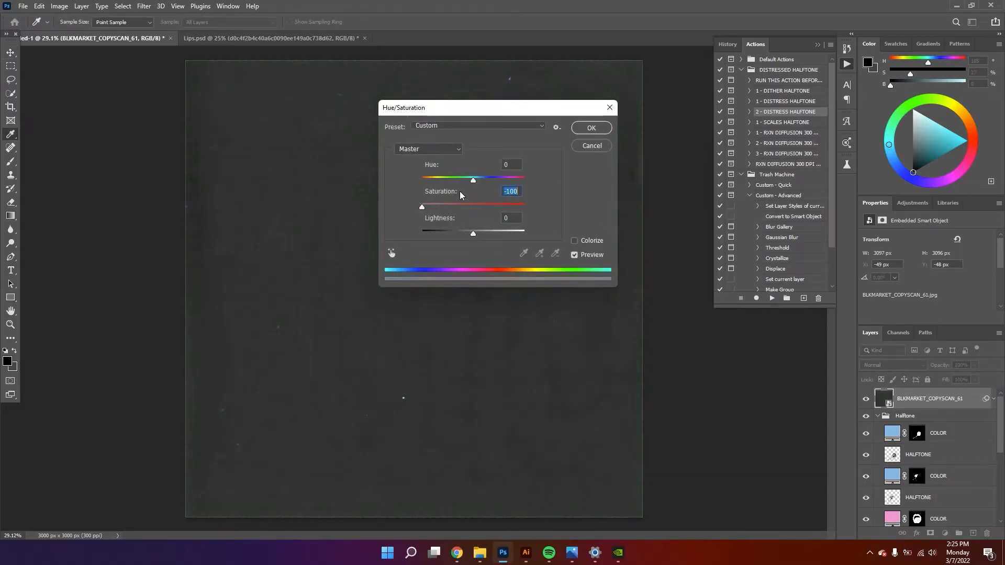
key(Return)
Set the texture layer's blend mode to Screen
click(893, 365)
click(896, 364)
drag(544, 376, 547, 377)
key(ctrl+z)
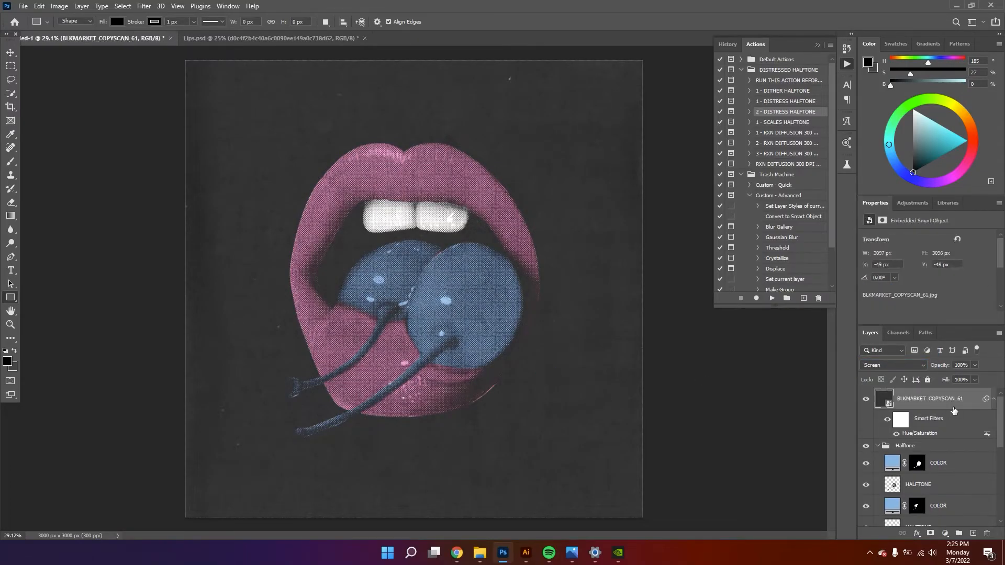
Apply a Levels adjustment to the texture layer, tuning its black, white and midtone input points
key(ctrl+l)
mouse_move(467, 221)
mouse_down()
mouse_move(451, 222)
mouse_move(480, 224)
mouse_up()
drag(403, 223, 410, 222)
drag(483, 222, 471, 221)
click(581, 121)
Add a Gradient Map adjustment layer above the black Layer 0, and delete Layer 0
key(z)
drag(561, 216, 480, 329)
scroll(961, 517, down, 5)
click(945, 533)
click(954, 525)
key(Delete)
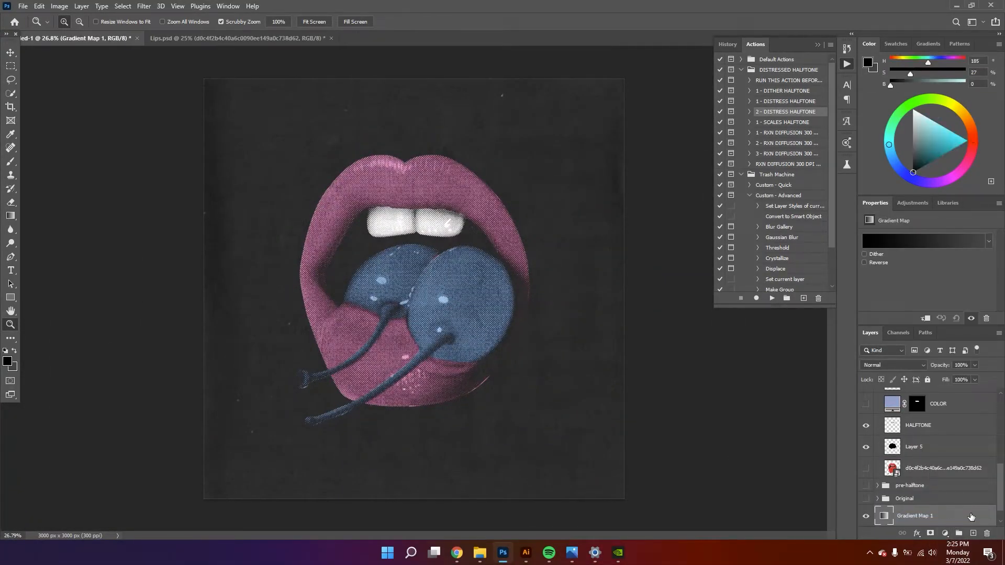
Draw a full-height vertical dark-to-light gradient on a new layer and place that layer beneath Gradient Map 1
click(973, 533)
click(12, 215)
drag(417, 68, 453, 507)
scroll(904, 505, down, 3)
drag(933, 496, 930, 474)
key(ctrl+z)
drag(925, 516, 928, 489)
Set the light end stop of Gradient Map 1 to blue 2a4ed8
click(897, 246)
scroll(717, 316, down, 1)
click(869, 423)
click(714, 468)
click(843, 358)
click(811, 336)
drag(808, 338, 800, 326)
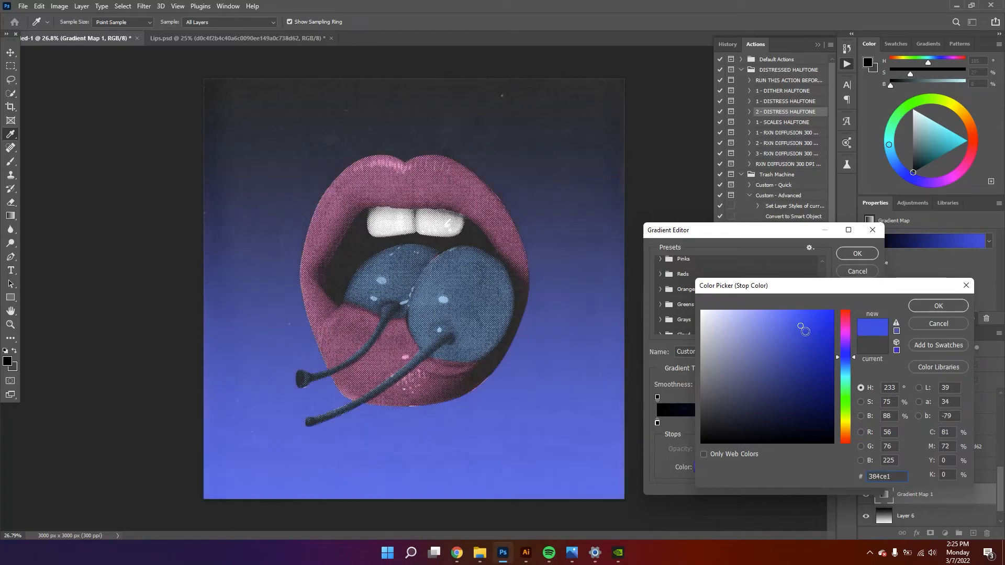
click(808, 332)
drag(847, 357, 859, 351)
click(561, 354)
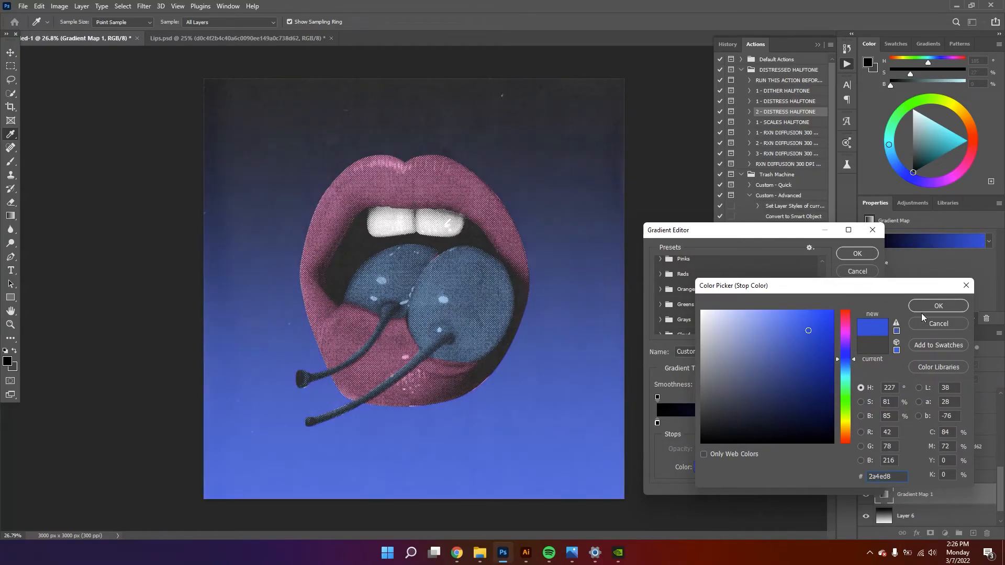
key(Return)
click(857, 255)
Lock the BLKMARKET_COPYSCAN_61 texture layer
key(z)
drag(342, 186, 487, 138)
key(v)
click(448, 102)
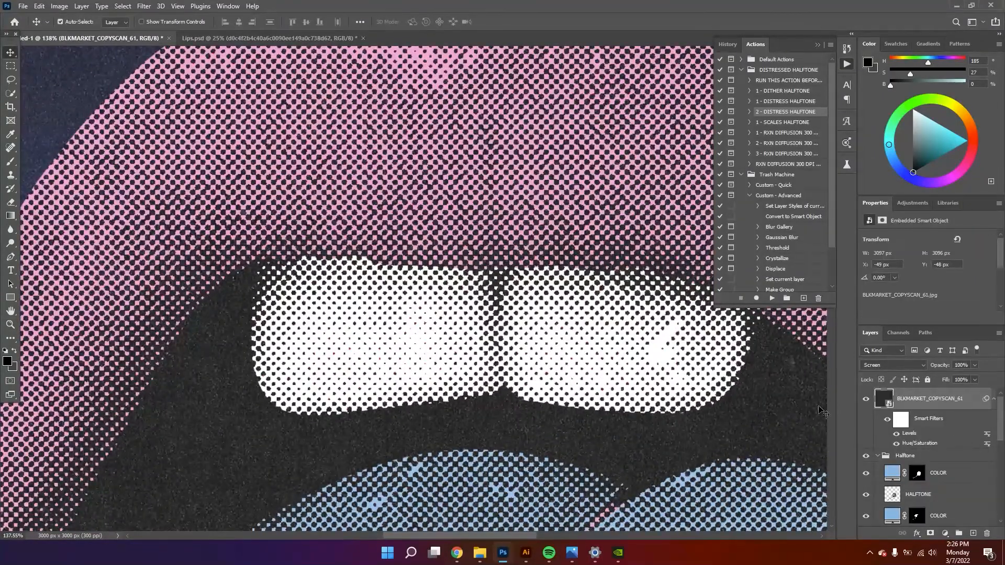
click(927, 379)
drag(601, 246, 608, 321)
key(z)
drag(602, 272, 485, 258)
mouse_move(548, 228)
mouse_down()
mouse_move(517, 226)
mouse_move(540, 227)
mouse_up()
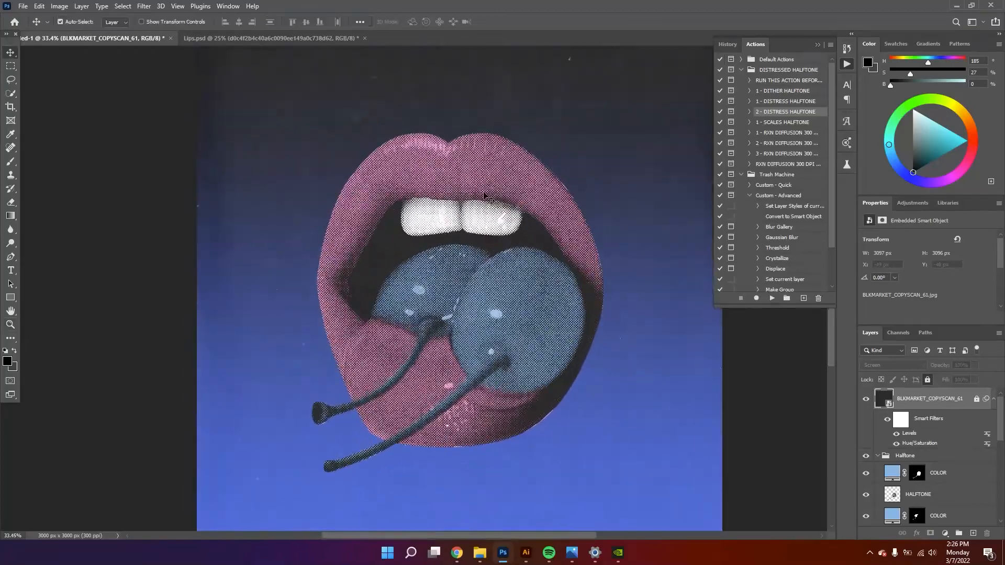
Copy the front cherry's fill color 84b7e3 to the lips' COLOR layer
key(v)
drag(466, 167, 469, 166)
click(547, 312)
double_click(892, 429)
key(ctrl+c)
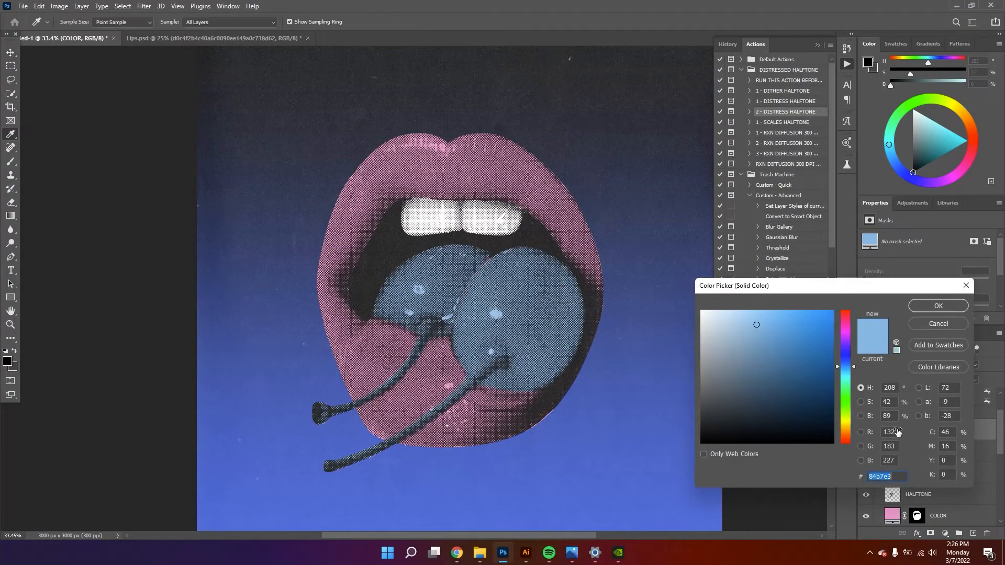
click(917, 307)
click(471, 160)
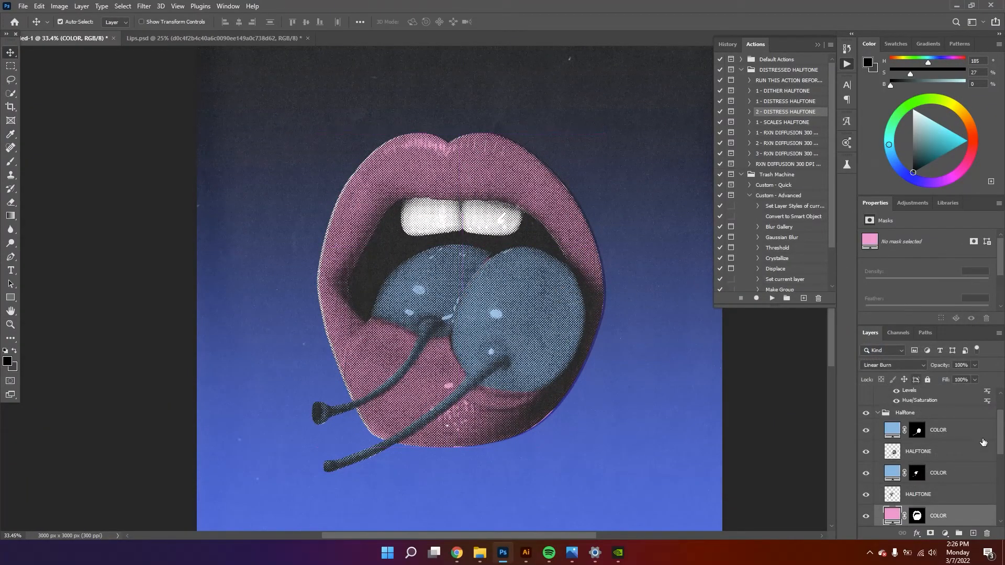
double_click(894, 516)
key(ctrl+v)
click(938, 308)
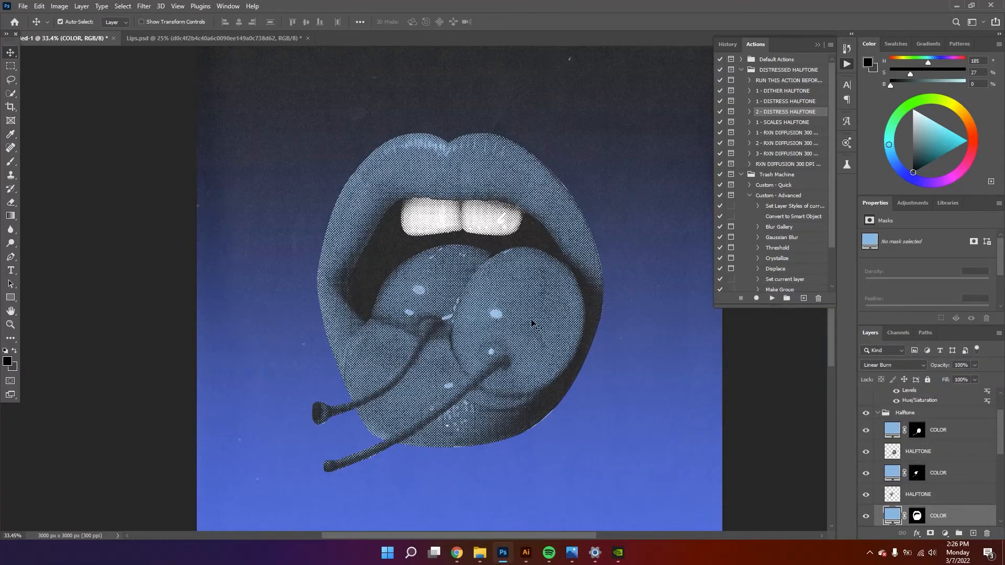
Change the front cherry's COLOR fill to pink fe89c9
click(533, 322)
double_click(893, 430)
text(e384d9)
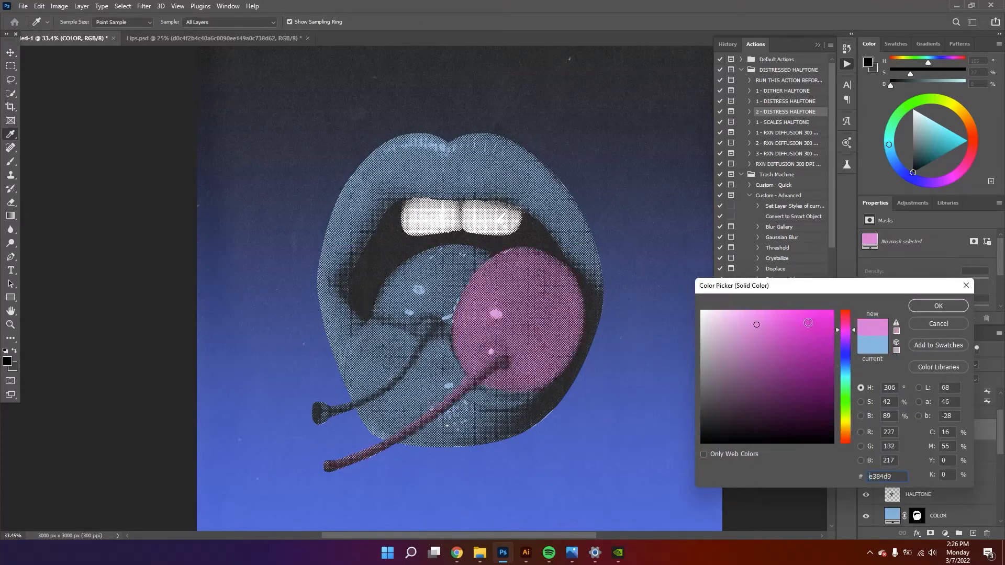
drag(845, 330, 847, 322)
click(780, 326)
mouse_move(774, 330)
mouse_down()
mouse_move(756, 327)
mouse_move(762, 311)
mouse_up()
click(938, 306)
Copy the front cherry's pink fill color fe89c9 to the rear cherry's COLOR layer
double_click(897, 437)
key(ctrl+c)
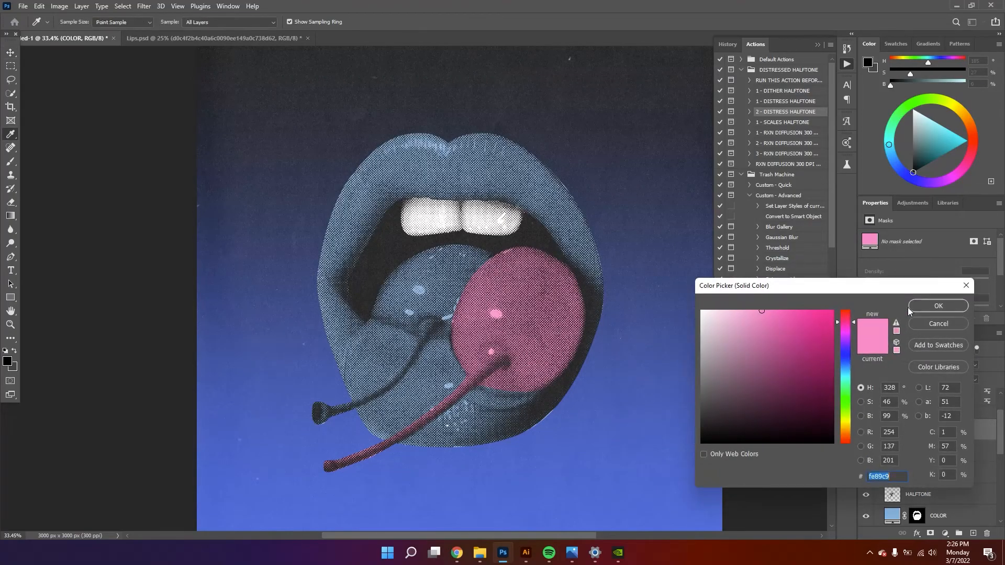
click(929, 310)
double_click(894, 478)
key(ctrl+v)
click(937, 306)
Recolor the lips' COLOR fill to a brighter, more saturated blue
key(z)
key(ctrl+0)
key(v)
click(911, 517)
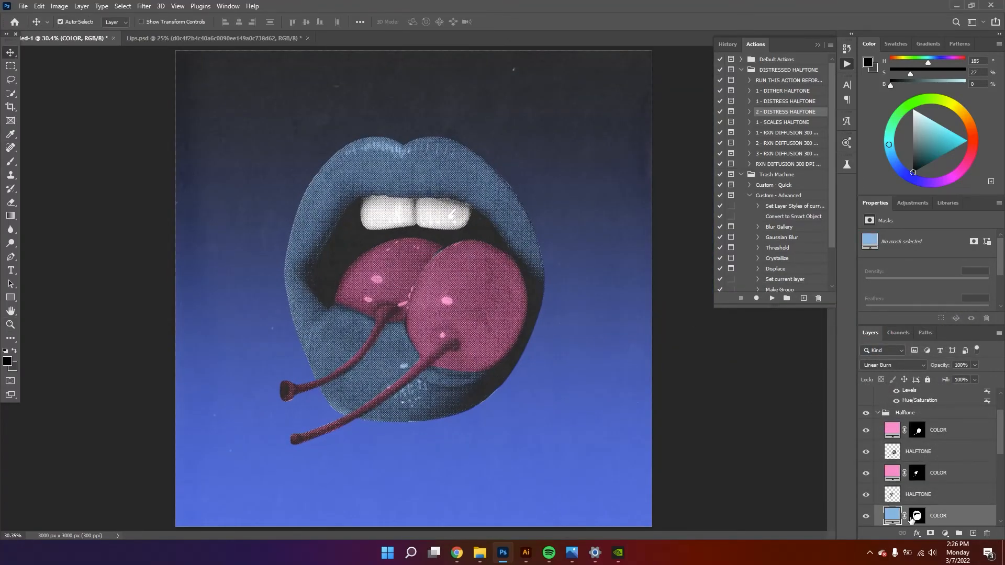
double_click(894, 517)
mouse_move(804, 342)
mouse_down()
mouse_move(808, 334)
mouse_move(776, 314)
mouse_up()
drag(845, 366, 844, 364)
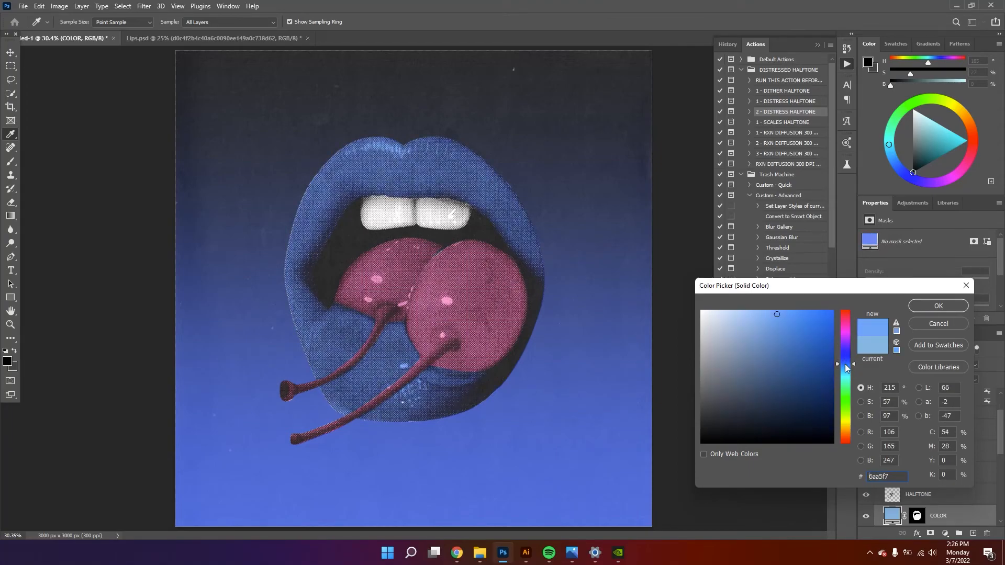
drag(783, 330, 779, 324)
click(938, 306)
Add another Levels adjustment to the BLKMARKET_COPYSCAN_61 texture layer with the midtone input at 1.23
key(z)
drag(400, 306, 366, 306)
key(v)
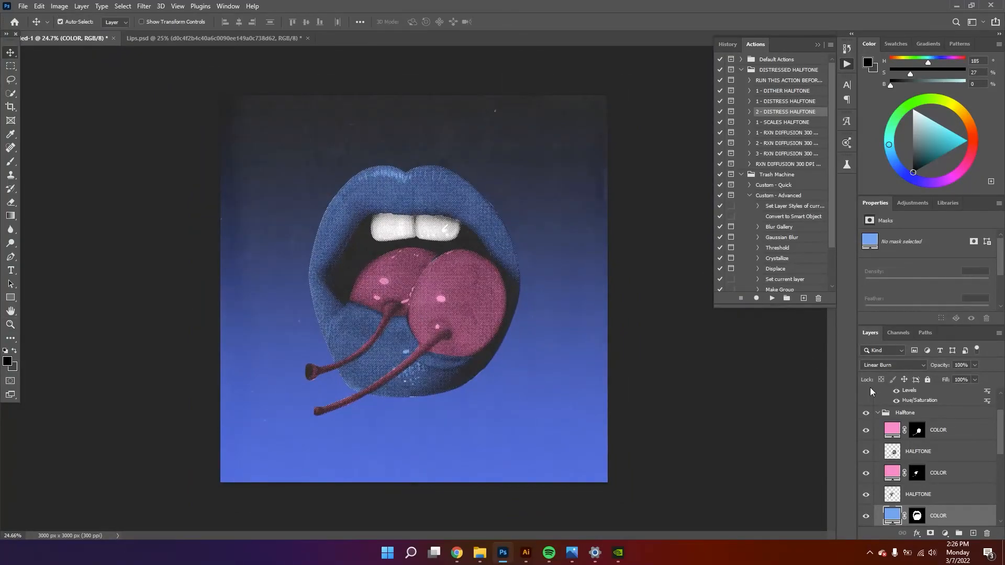
scroll(911, 431, up, 2)
click(925, 402)
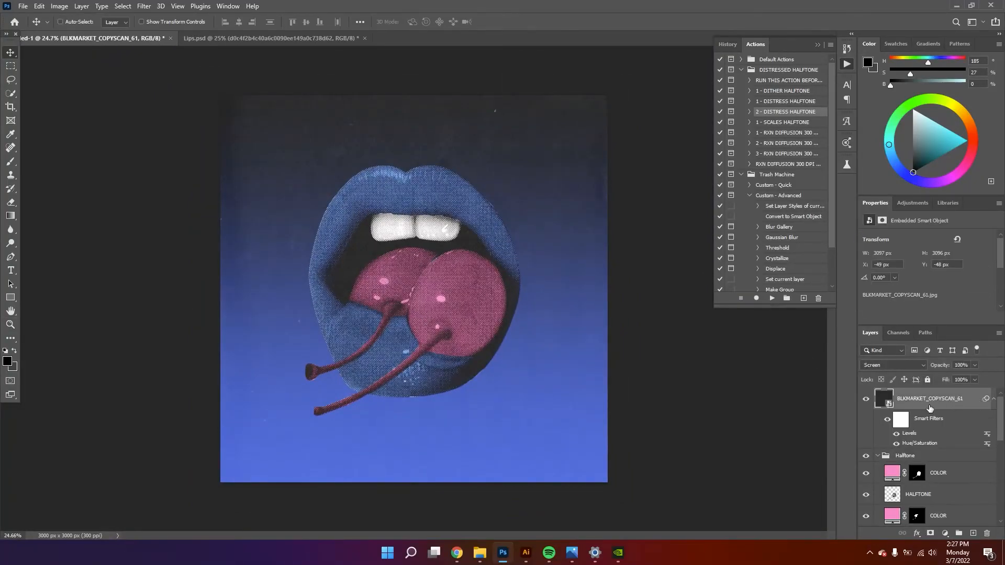
key(ctrl+l)
drag(469, 224, 460, 224)
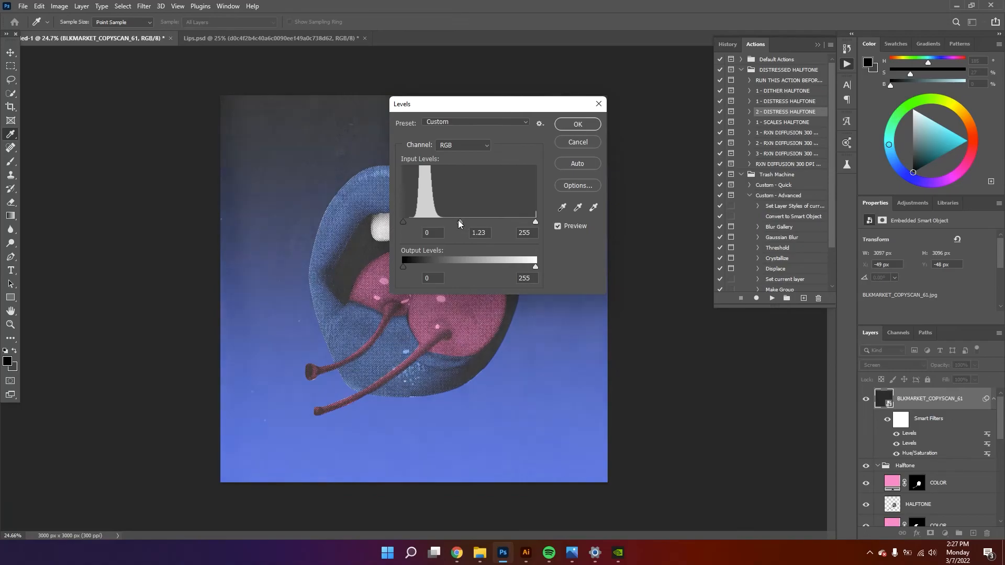
click(577, 124)
key(z)
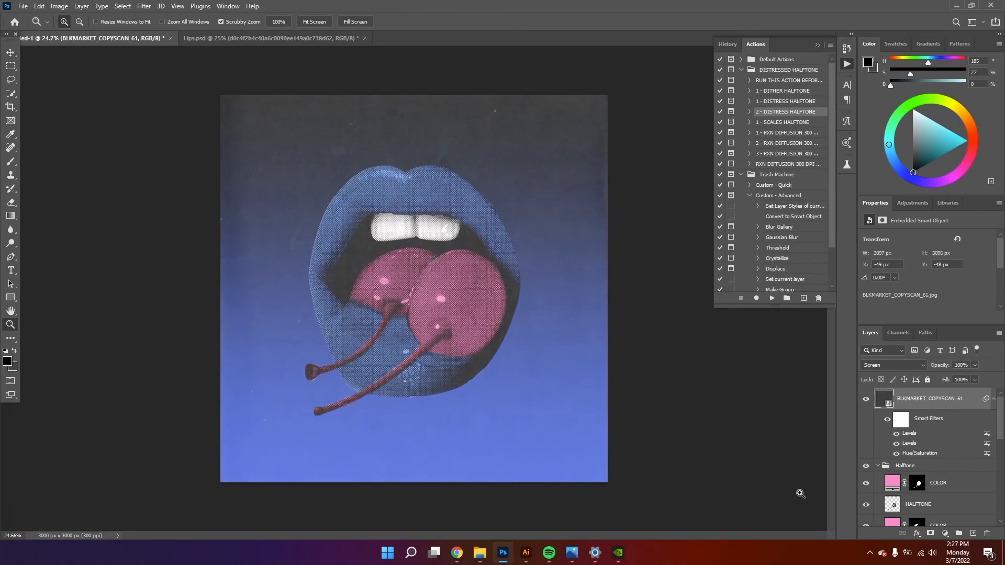